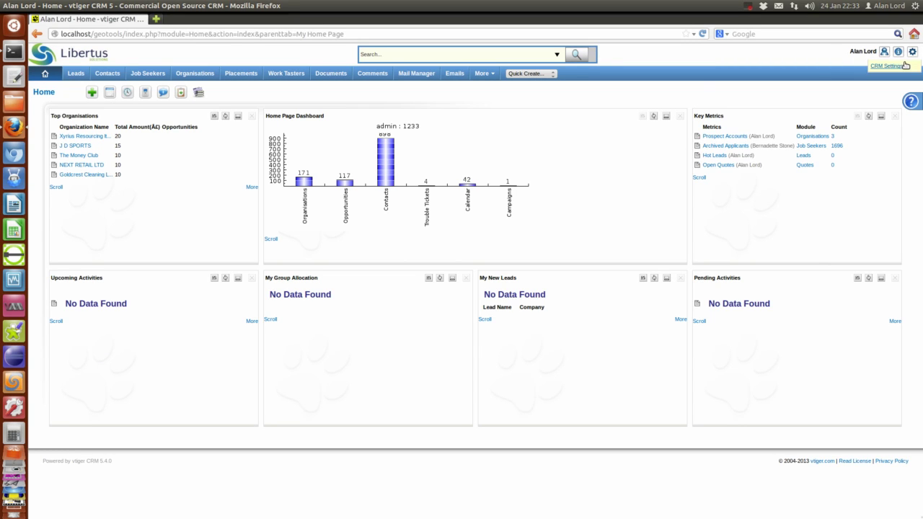
Open GeoTools settings via Module Manager's Custom Modules and highlight Core Configuration Settings
{"action": "left_click", "coordinate": [893, 68]}
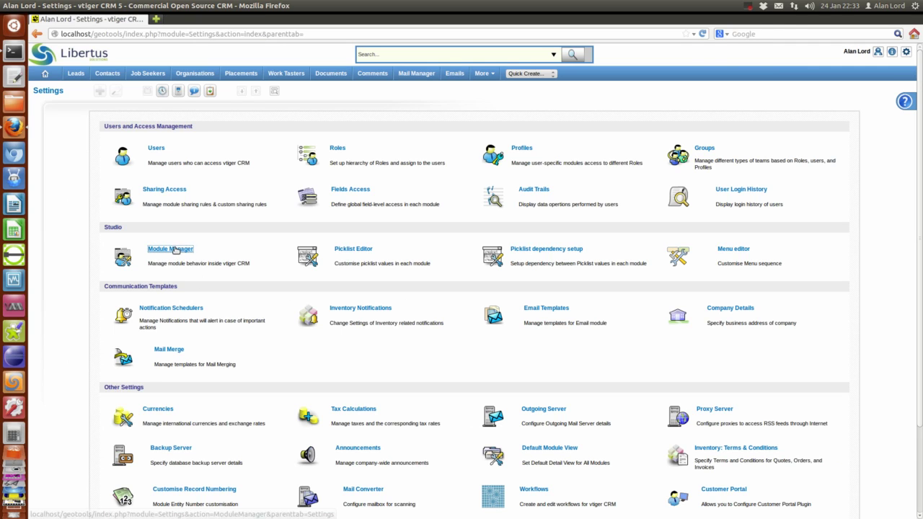
{"action": "left_click", "coordinate": [177, 251]}
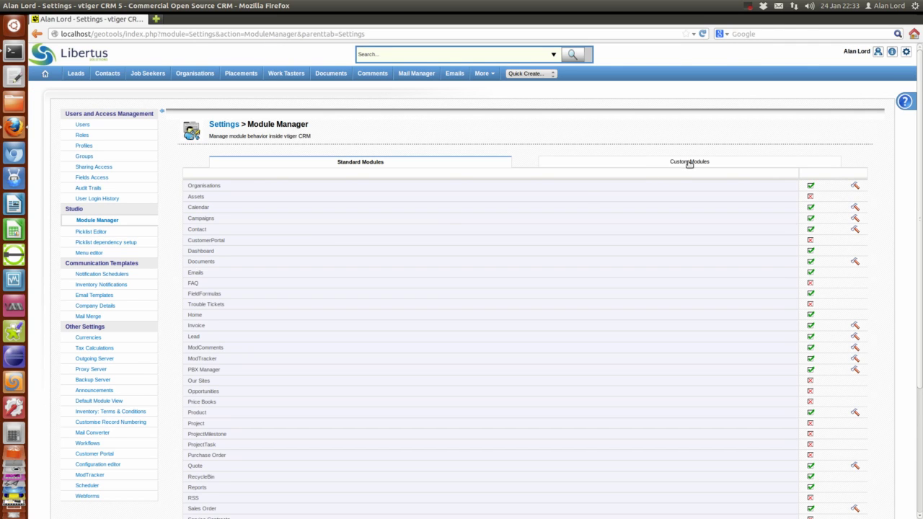
{"action": "left_click", "coordinate": [690, 162]}
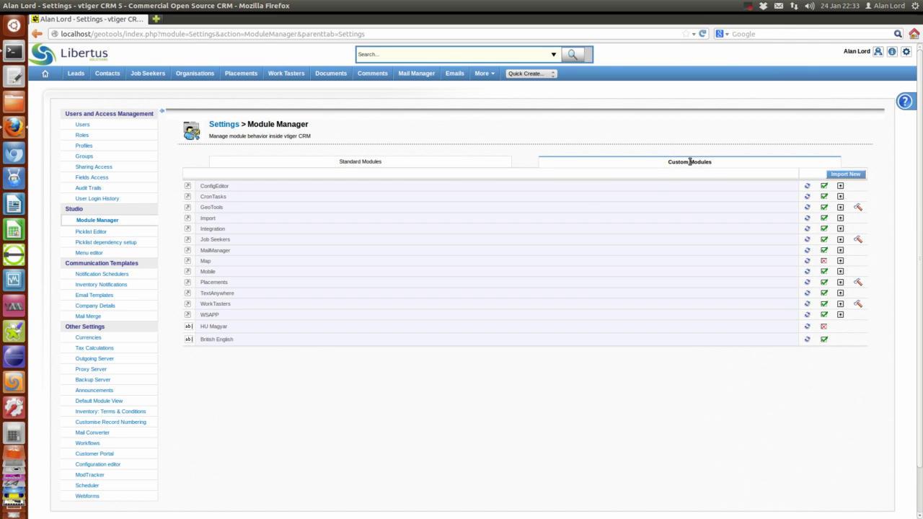
{"action": "left_click", "coordinate": [857, 208]}
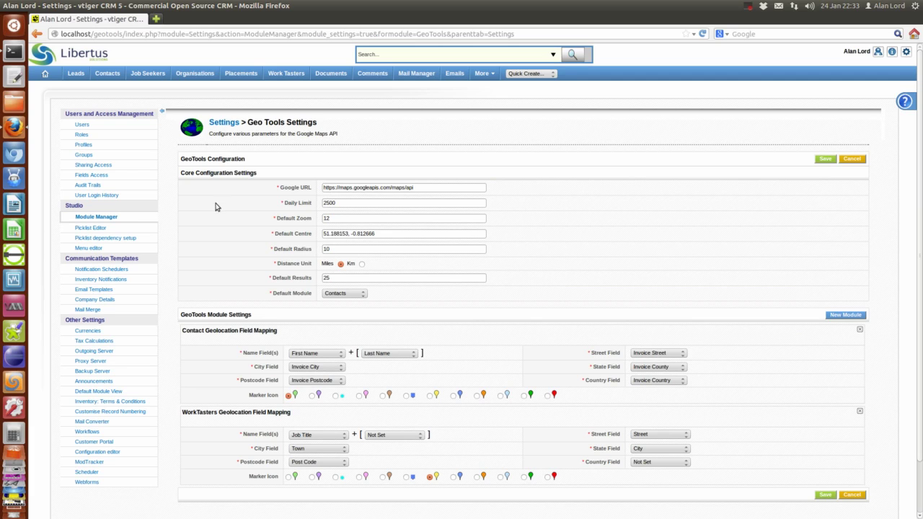
{"action": "left_click_drag", "start_coordinate": [256, 173], "coordinate": [180, 174]}
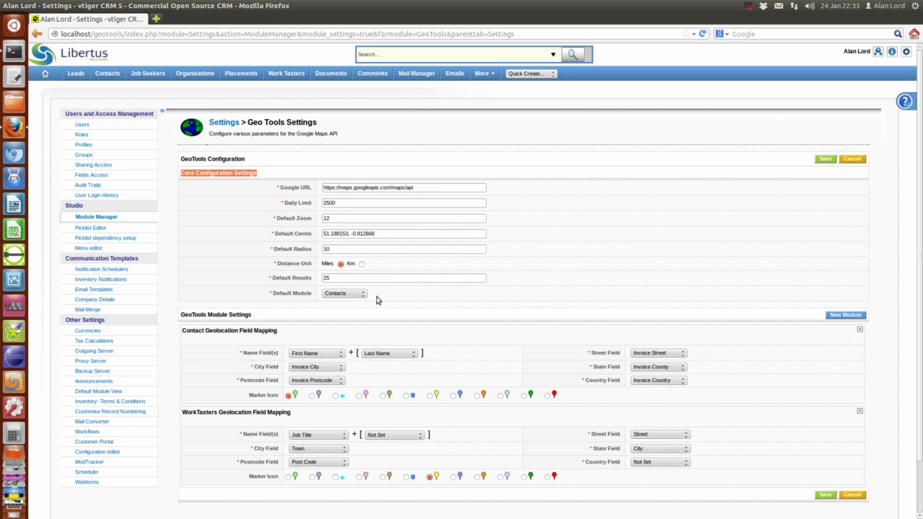
{"action": "left_click", "coordinate": [215, 316]}
{"action": "triple_click", "coordinate": [215, 315]}
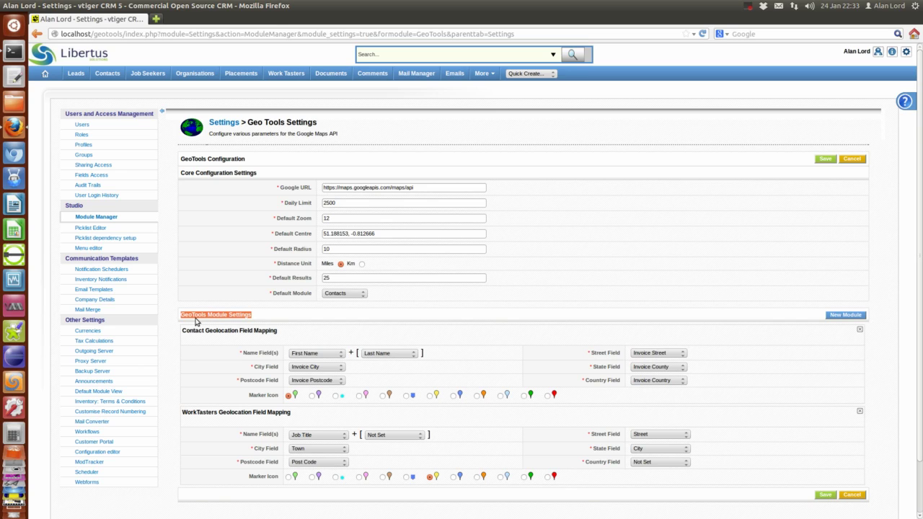
{"action": "left_click", "coordinate": [196, 321]}
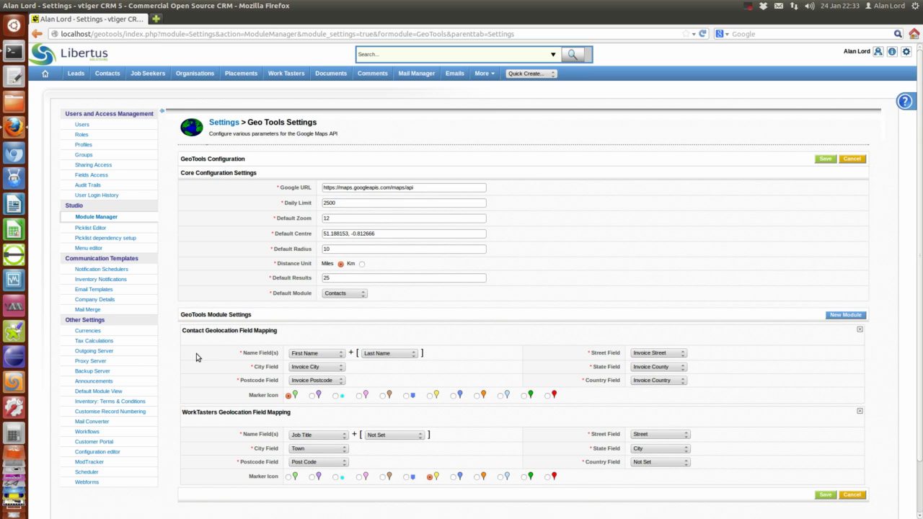
{"action": "scroll", "coordinate": [196, 353], "scroll_direction": "down", "scroll_amount": 3}
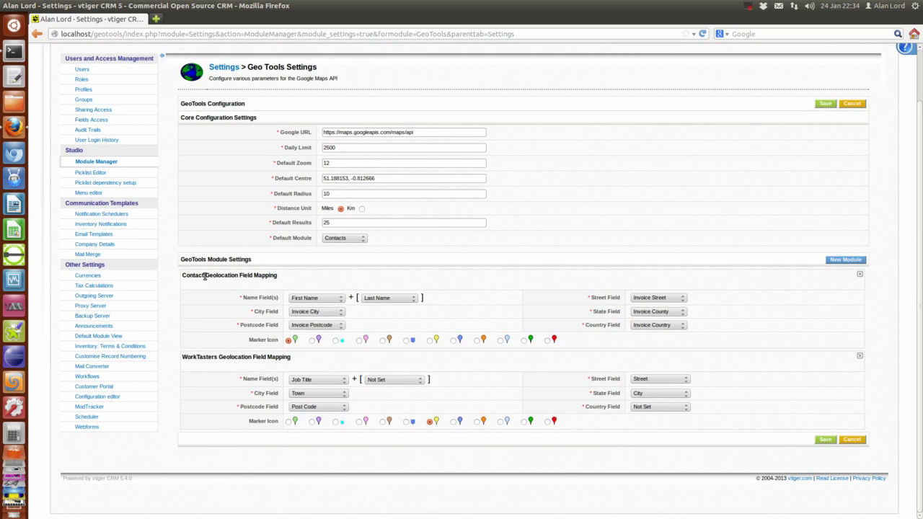
{"action": "left_click_drag", "start_coordinate": [204, 275], "coordinate": [182, 275]}
{"action": "left_click", "coordinate": [192, 280]}
{"action": "left_click_drag", "start_coordinate": [216, 357], "coordinate": [182, 358]}
{"action": "left_click_drag", "start_coordinate": [217, 357], "coordinate": [183, 357]}
{"action": "left_click", "coordinate": [191, 358]}
Add Organisation as a new module to the geocoder
{"action": "left_click", "coordinate": [845, 261]}
{"action": "left_click", "coordinate": [567, 243]}
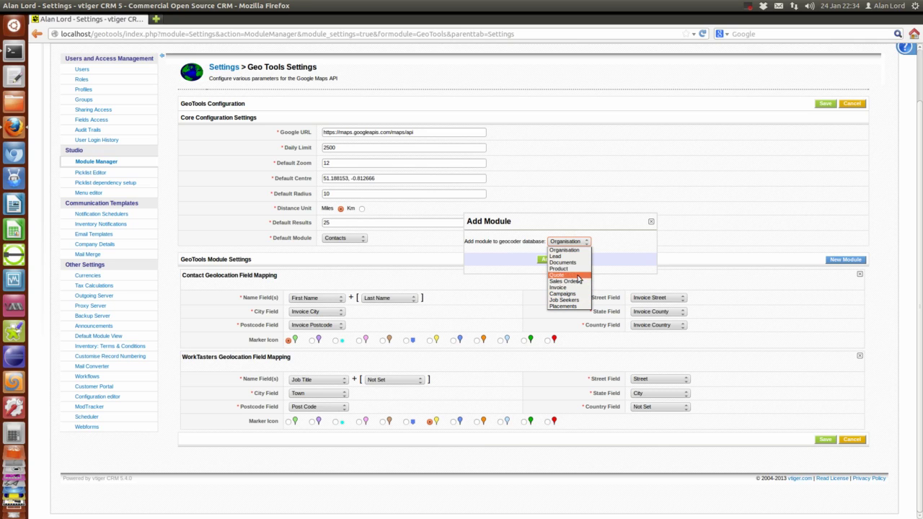
{"action": "left_click", "coordinate": [566, 249]}
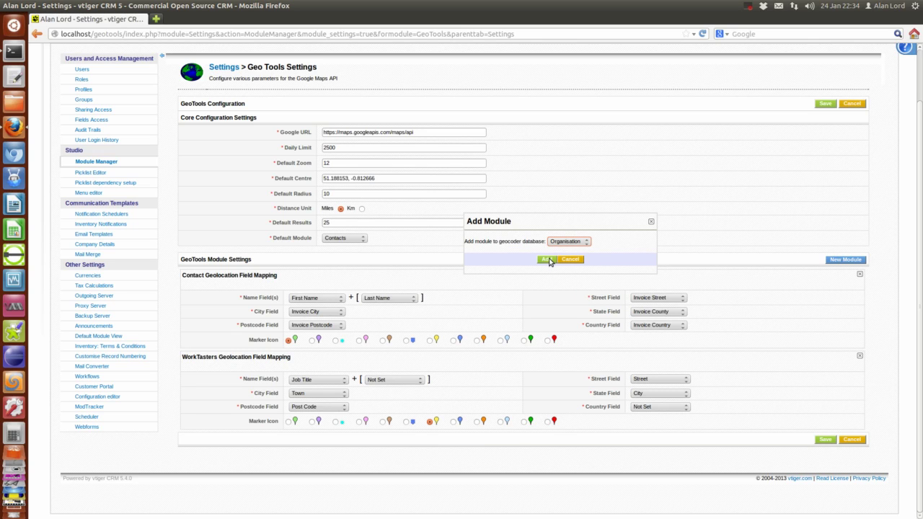
{"action": "left_click", "coordinate": [545, 259]}
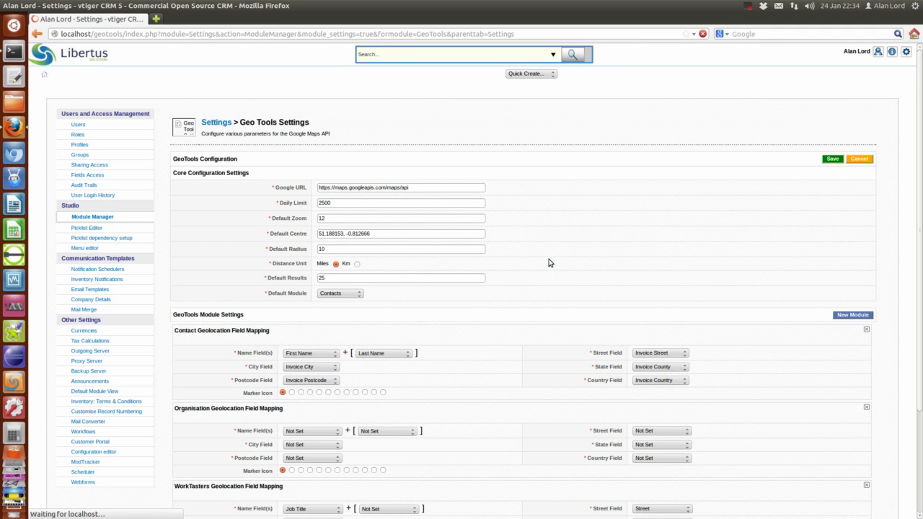
{"action": "scroll", "coordinate": [548, 262], "scroll_direction": "down", "scroll_amount": 3}
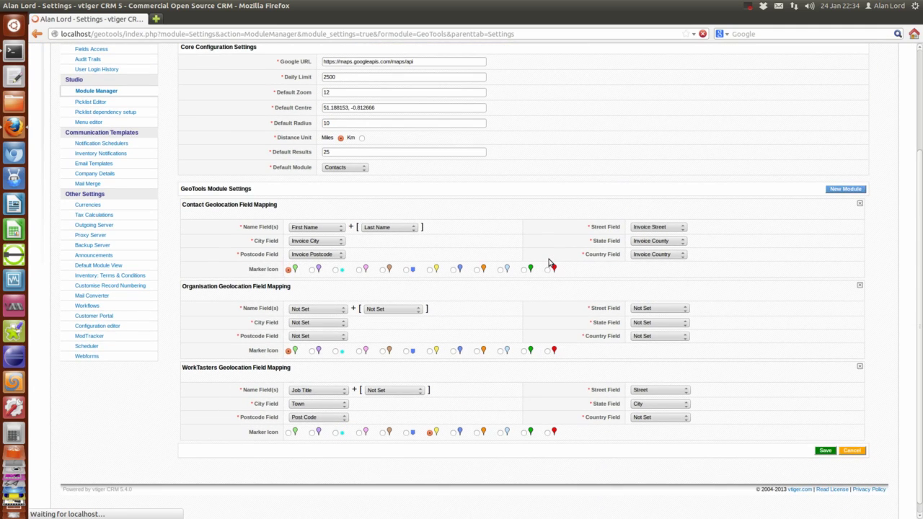
Map Organisation address to Invoice Address, City, County, Postcode and Country
{"action": "left_click", "coordinate": [655, 310]}
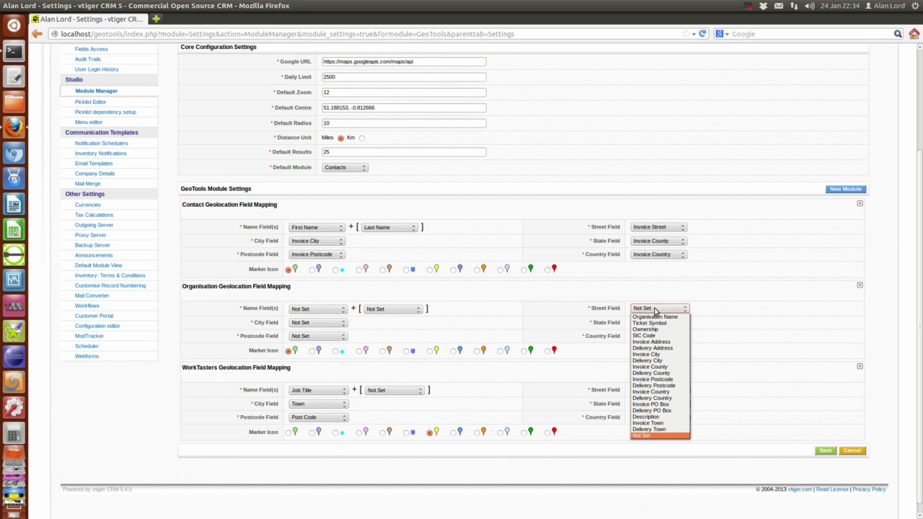
{"action": "left_click", "coordinate": [672, 342]}
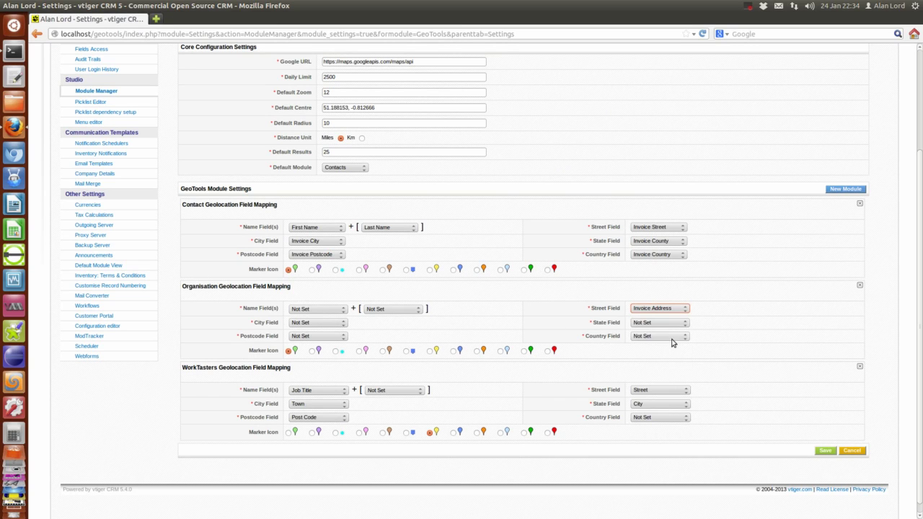
{"action": "left_click", "coordinate": [323, 326]}
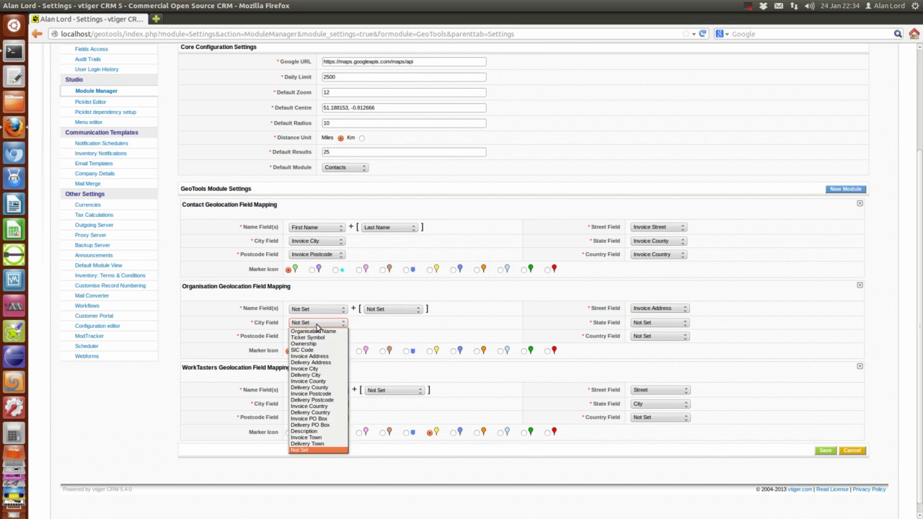
{"action": "left_click", "coordinate": [324, 369]}
{"action": "left_click", "coordinate": [651, 325]}
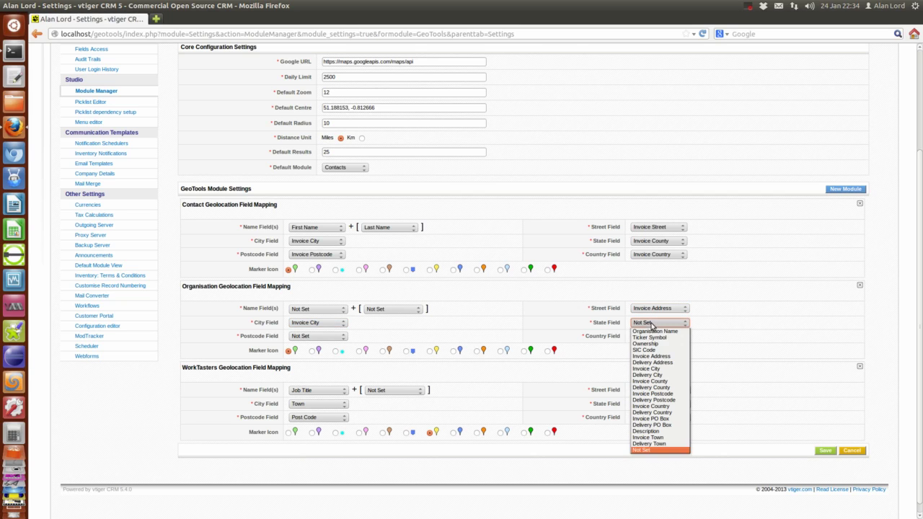
{"action": "left_click", "coordinate": [668, 381]}
{"action": "left_click", "coordinate": [318, 337]}
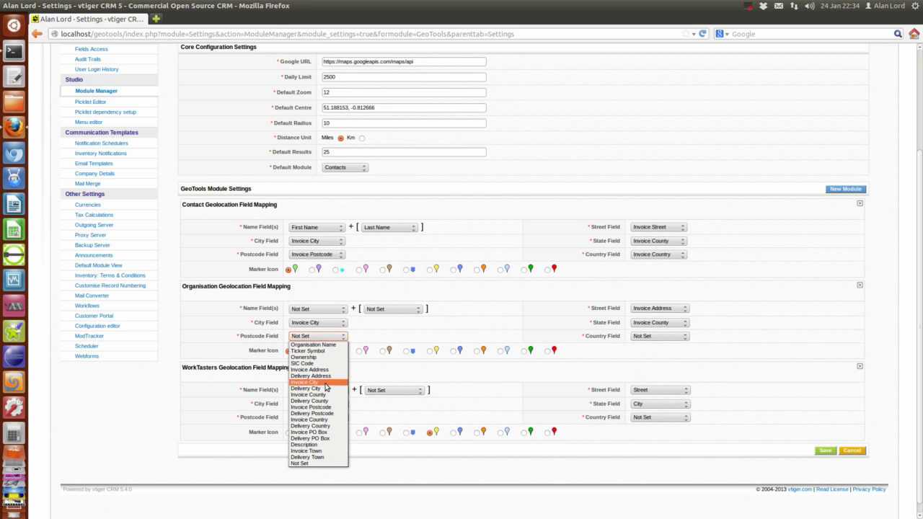
{"action": "left_click", "coordinate": [328, 407]}
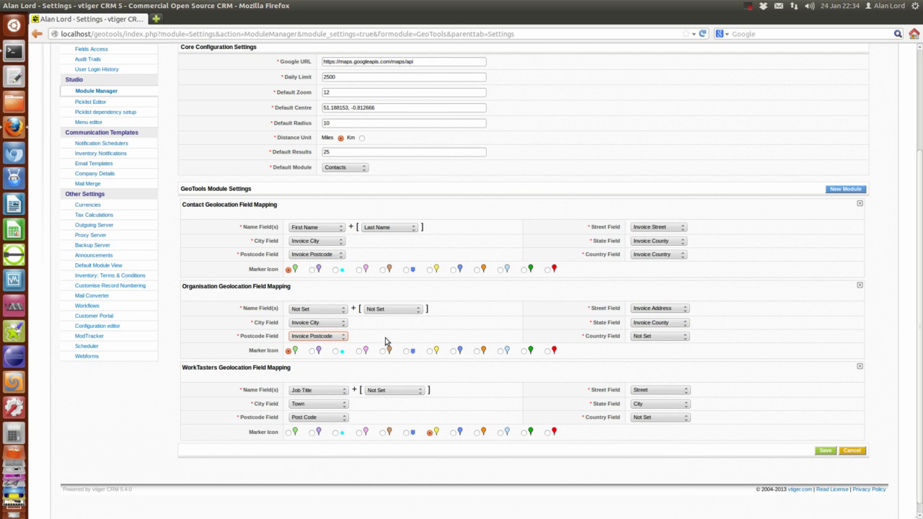
{"action": "left_click", "coordinate": [655, 338]}
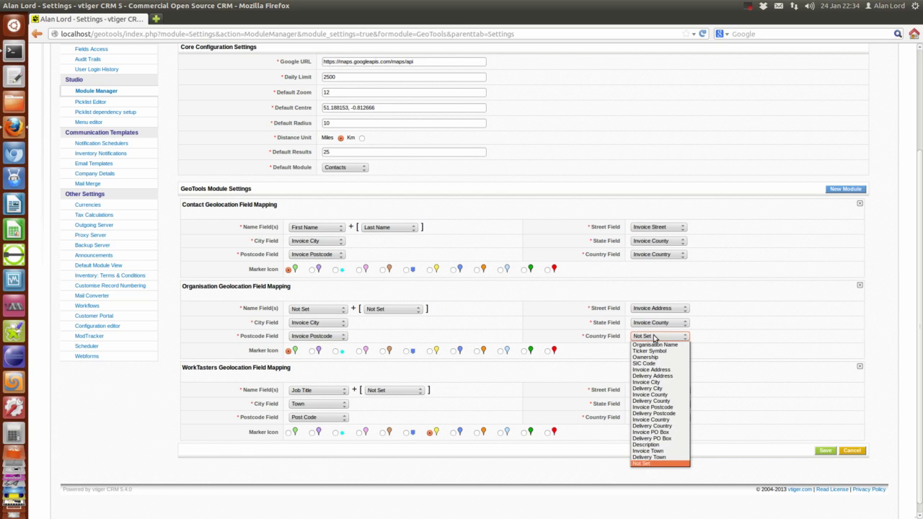
{"action": "left_click", "coordinate": [672, 420]}
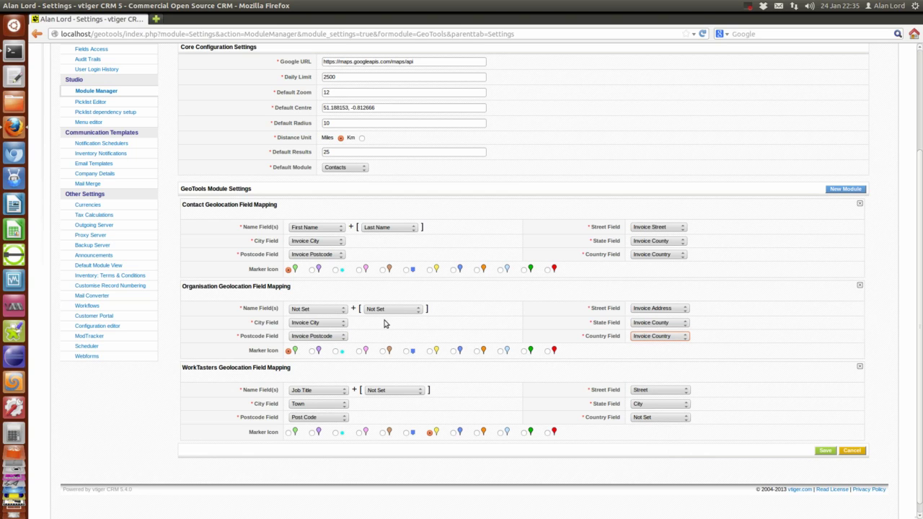
Label Organisation markers by Organisation Name, give a distinct icon, and save
{"action": "left_click", "coordinate": [309, 310]}
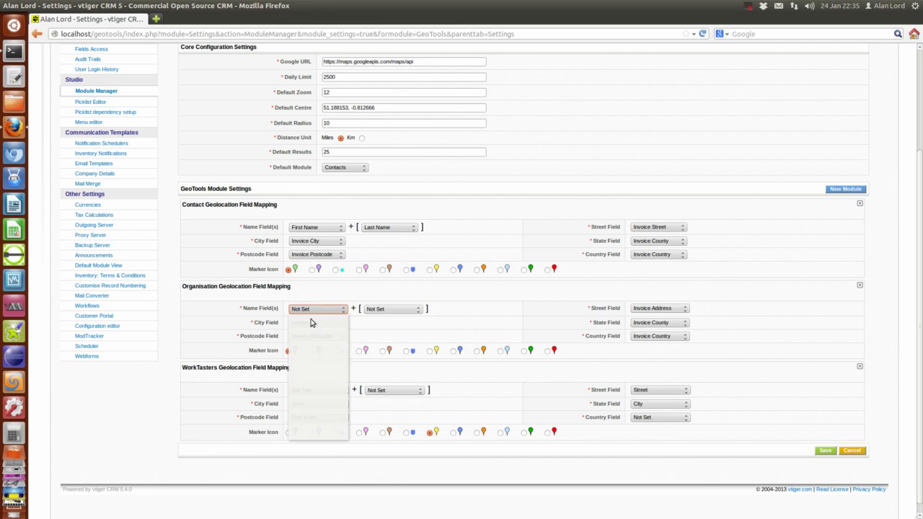
{"action": "left_click", "coordinate": [311, 322]}
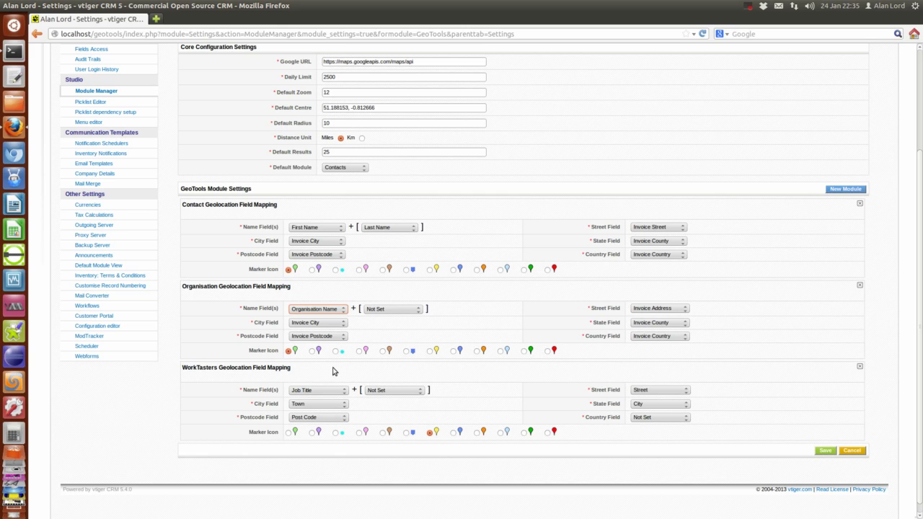
{"action": "left_click", "coordinate": [312, 352]}
{"action": "left_click", "coordinate": [827, 451]}
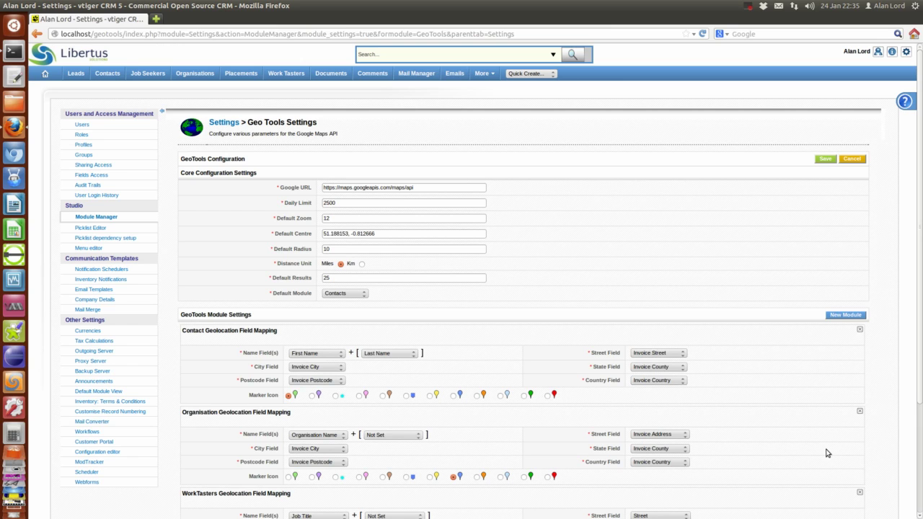
Add Job Seekers as a new module to the geocoder
{"action": "scroll", "coordinate": [750, 349], "scroll_direction": "down", "scroll_amount": 2}
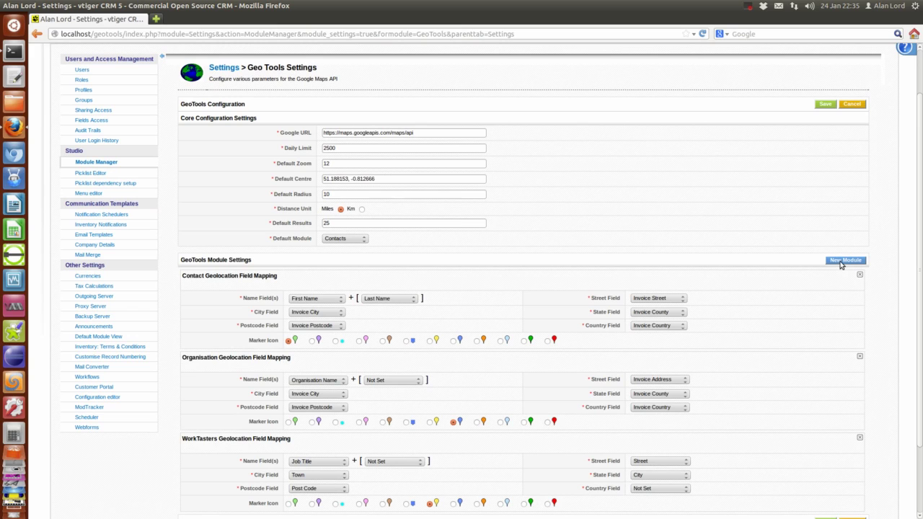
{"action": "left_click", "coordinate": [842, 261]}
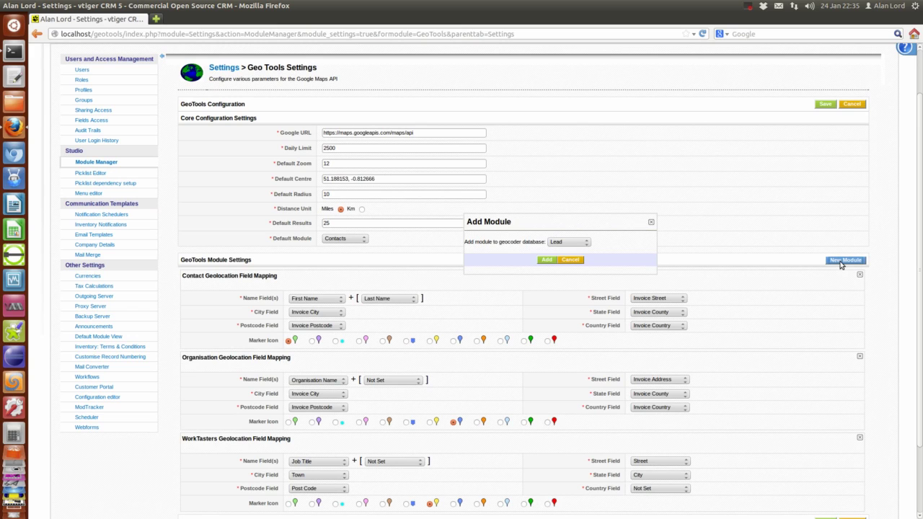
{"action": "left_click", "coordinate": [579, 243]}
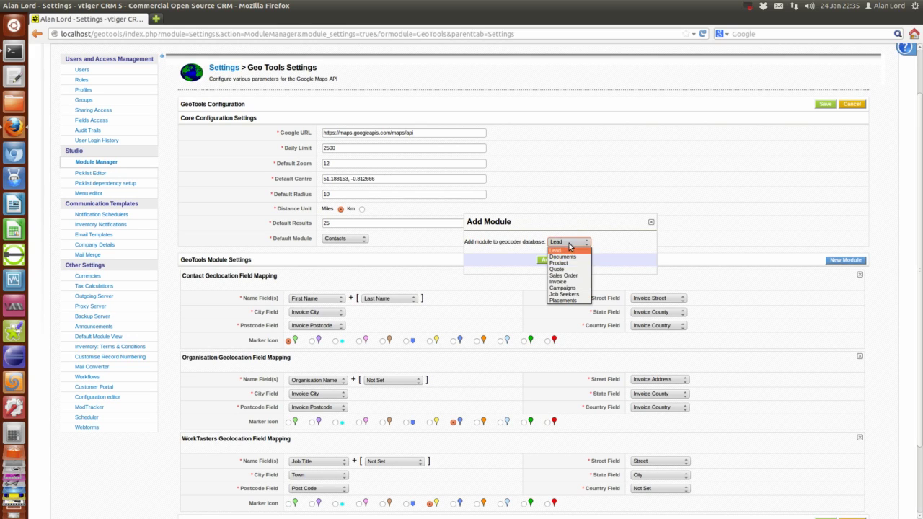
{"action": "left_click", "coordinate": [570, 295]}
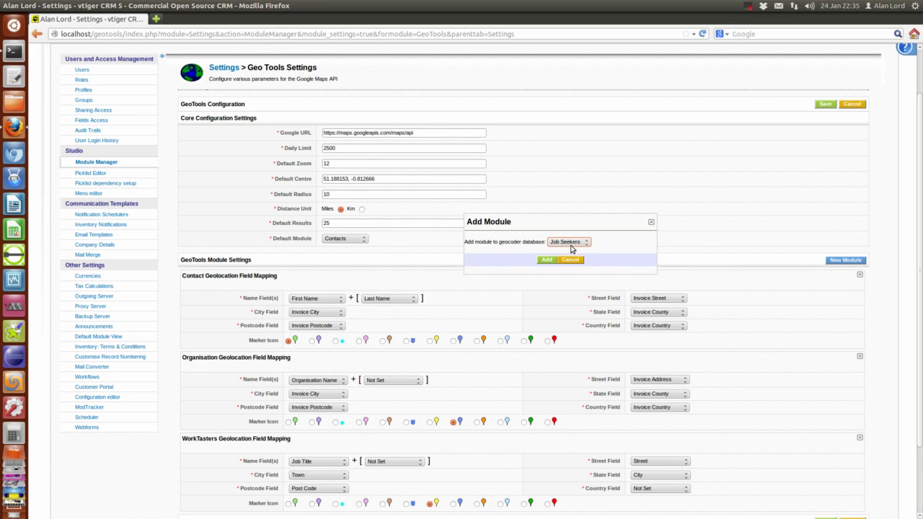
{"action": "left_click", "coordinate": [546, 261]}
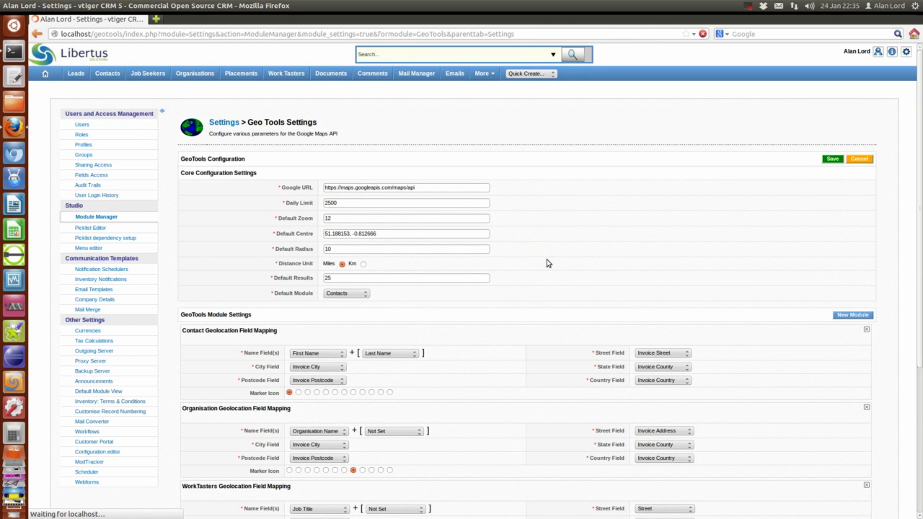
Set the Job Seekers name mapping to First Name plus Last Name
{"action": "scroll", "coordinate": [545, 262], "scroll_direction": "down", "scroll_amount": 3}
{"action": "scroll", "coordinate": [546, 262], "scroll_direction": "down", "scroll_amount": 2}
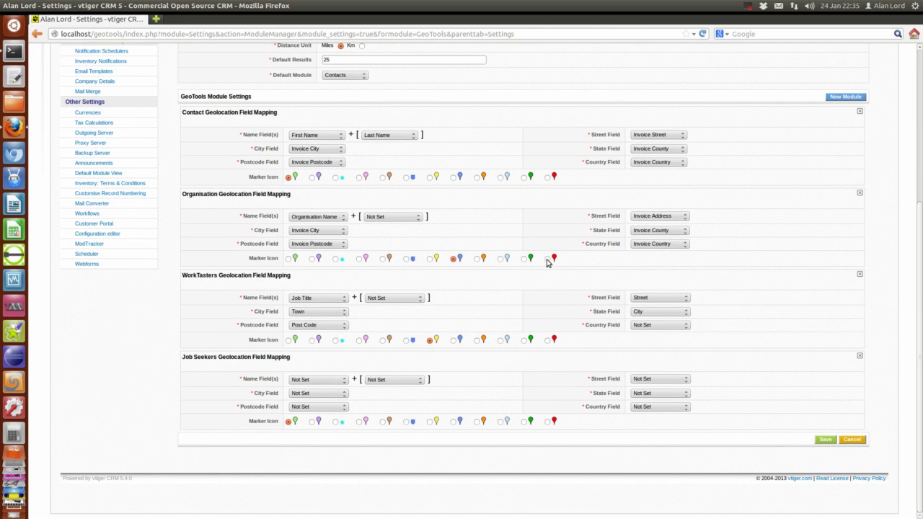
{"action": "left_click", "coordinate": [317, 379]}
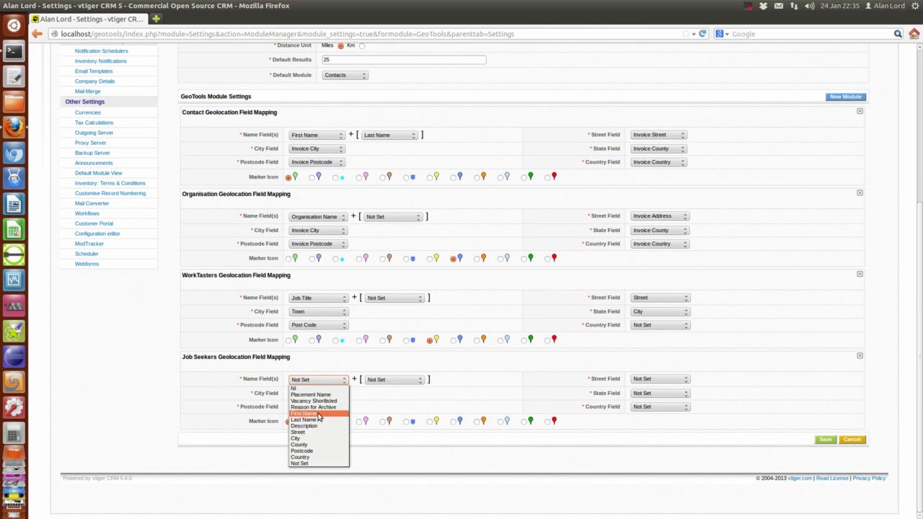
{"action": "left_click", "coordinate": [317, 383]}
{"action": "left_click", "coordinate": [393, 379]}
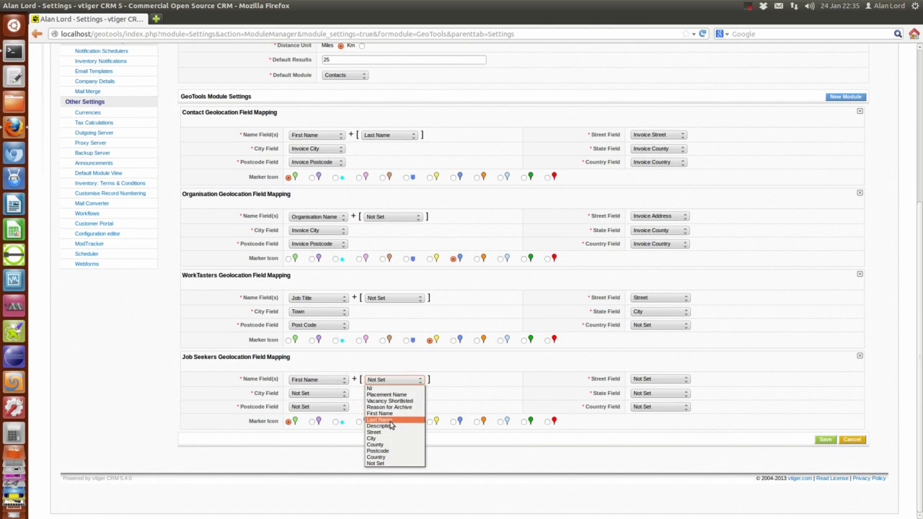
{"action": "key", "text": "Escape"}
Map Job Seekers address fields to Street, City, County, Postcode and Country
{"action": "left_click", "coordinate": [671, 380]}
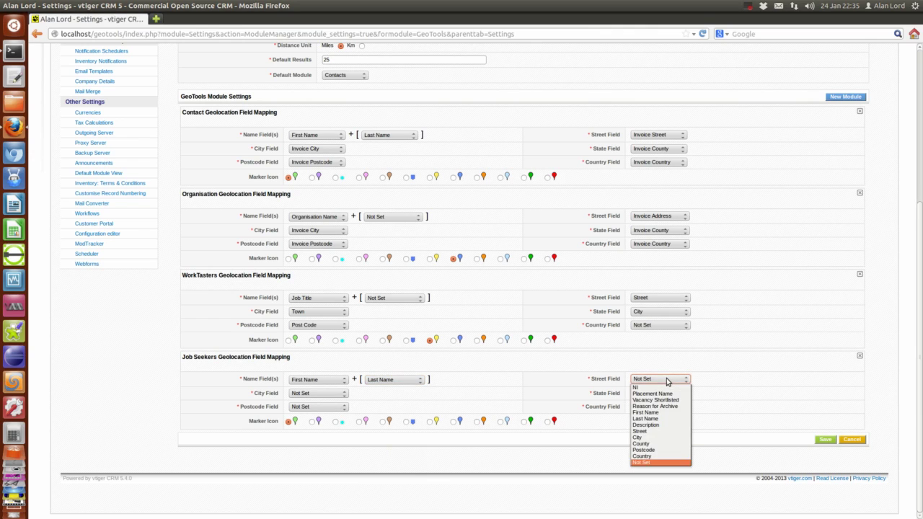
{"action": "left_click", "coordinate": [654, 432]}
{"action": "left_click", "coordinate": [316, 394]}
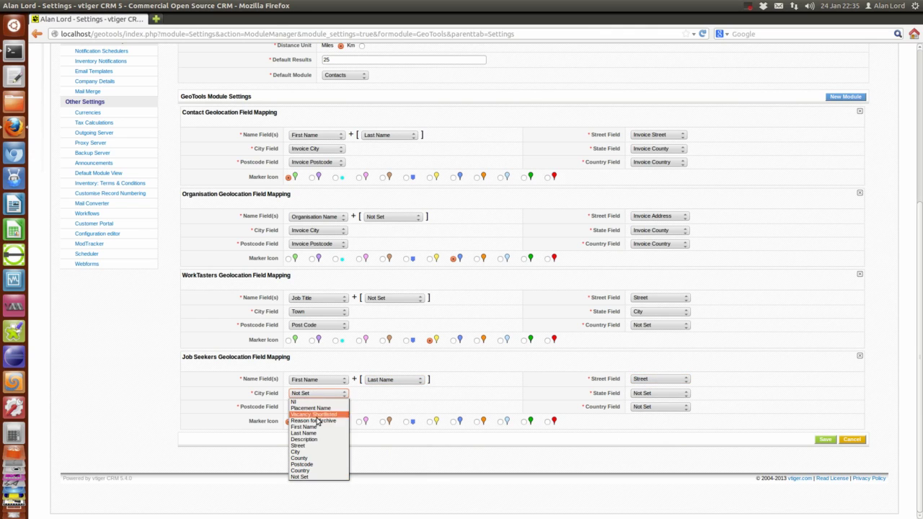
{"action": "left_click", "coordinate": [310, 452]}
{"action": "left_click", "coordinate": [667, 394]}
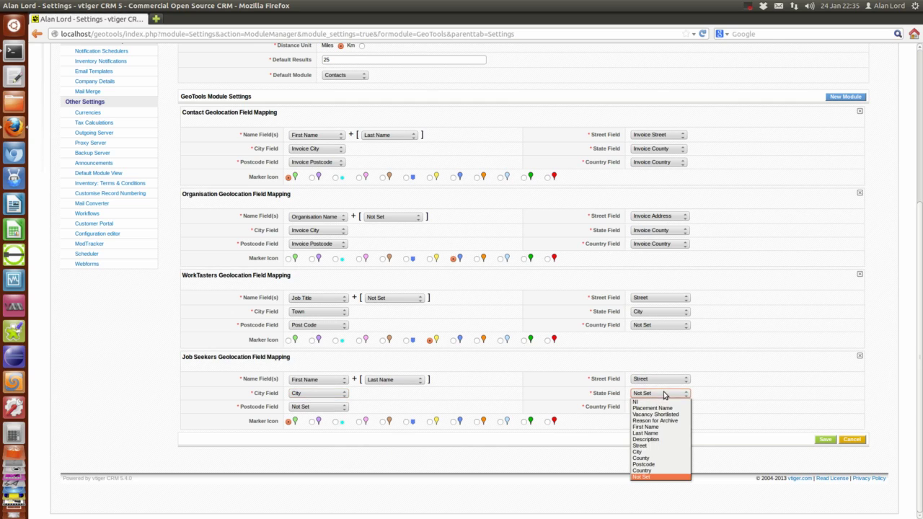
{"action": "left_click", "coordinate": [641, 458]}
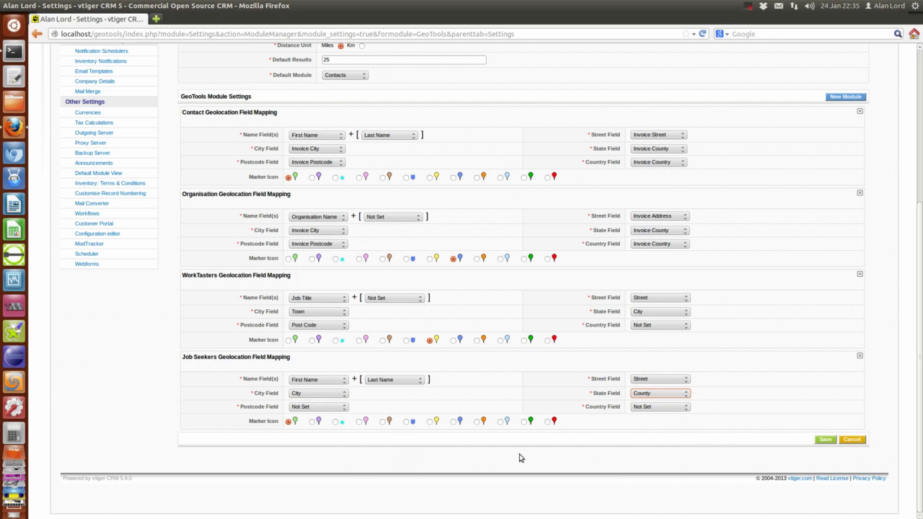
{"action": "left_click", "coordinate": [317, 408]}
{"action": "left_click", "coordinate": [310, 478]}
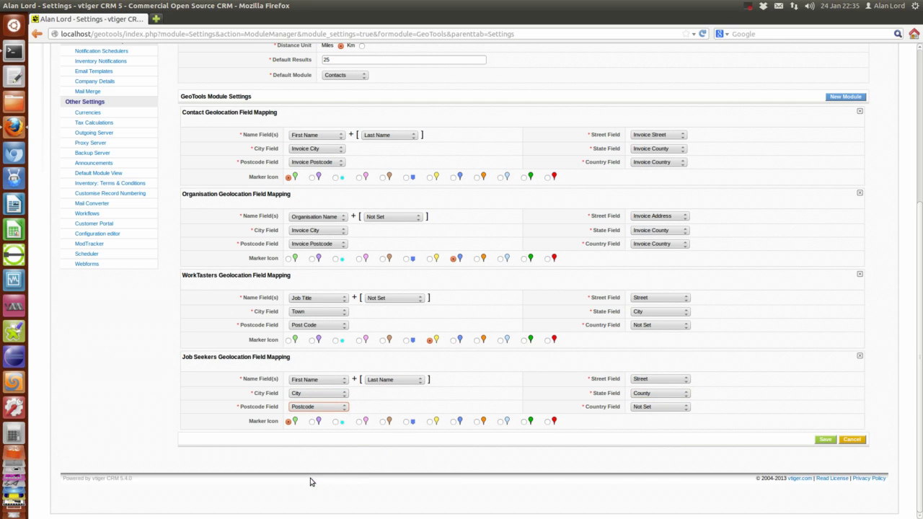
{"action": "left_click", "coordinate": [657, 408]}
{"action": "left_click", "coordinate": [641, 484]}
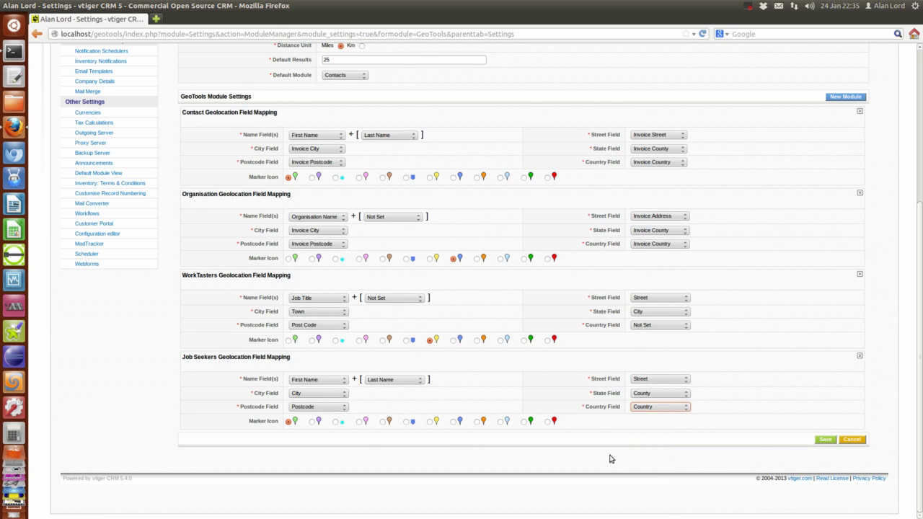
Give Job Seekers a red map marker and save the settings
{"action": "left_click", "coordinate": [548, 422]}
{"action": "left_click", "coordinate": [824, 441]}
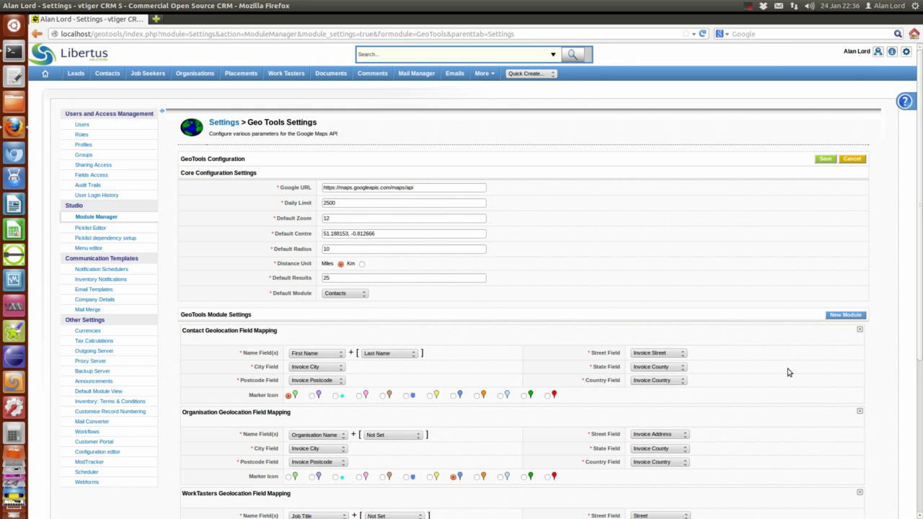
{"action": "scroll", "coordinate": [788, 372], "scroll_direction": "down", "scroll_amount": 5}
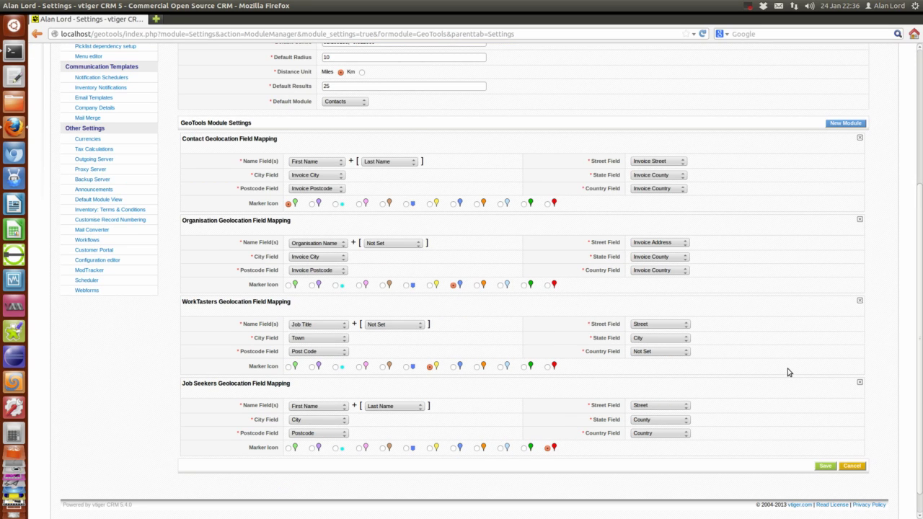
{"action": "scroll", "coordinate": [788, 372], "scroll_direction": "up", "scroll_amount": 4}
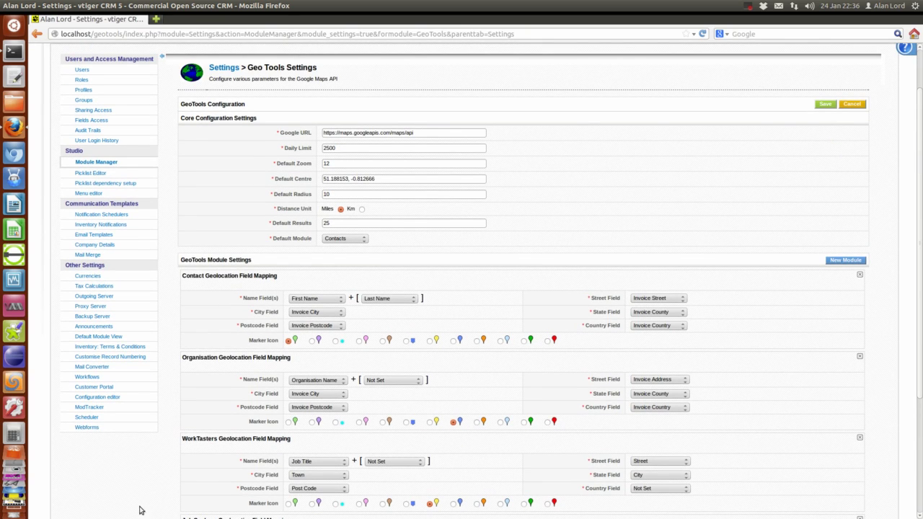
Check the GeoEncoding scheduled job's 24-hour frequency and cancel without changes
{"action": "left_click", "coordinate": [87, 419]}
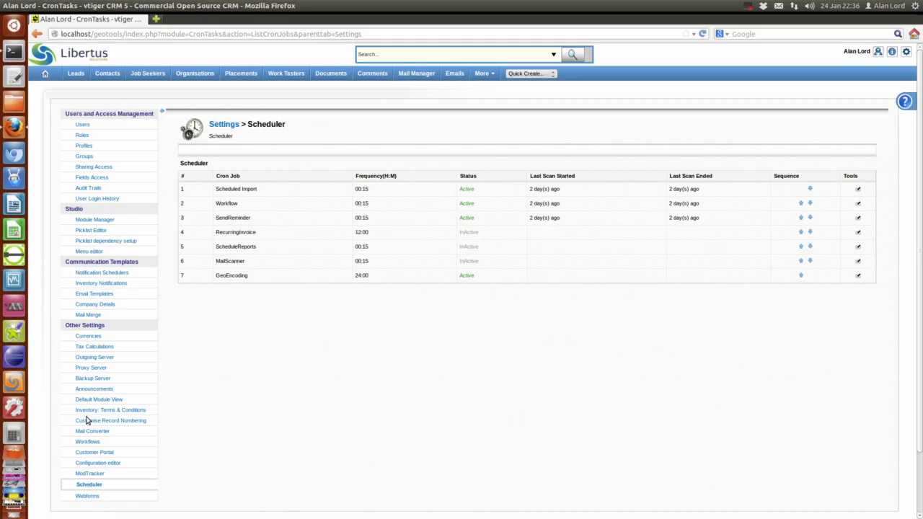
{"action": "double_click", "coordinate": [227, 275]}
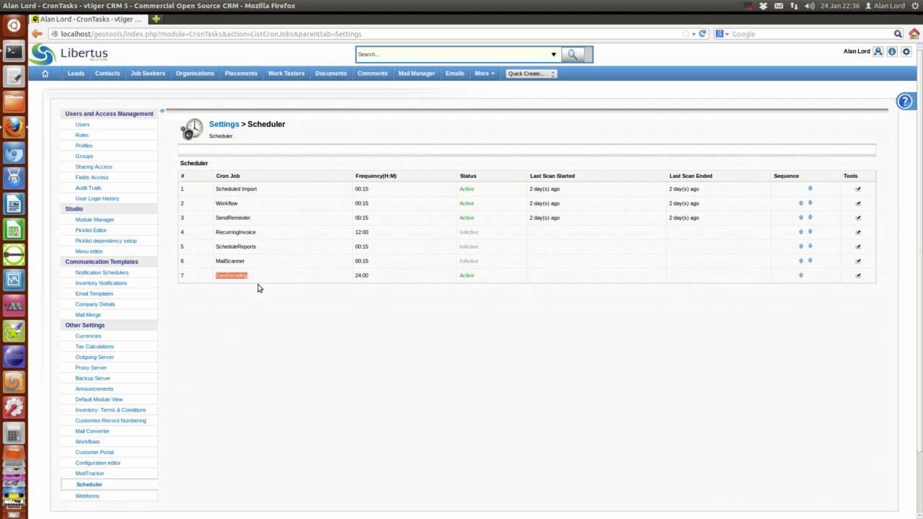
{"action": "left_click", "coordinate": [858, 275]}
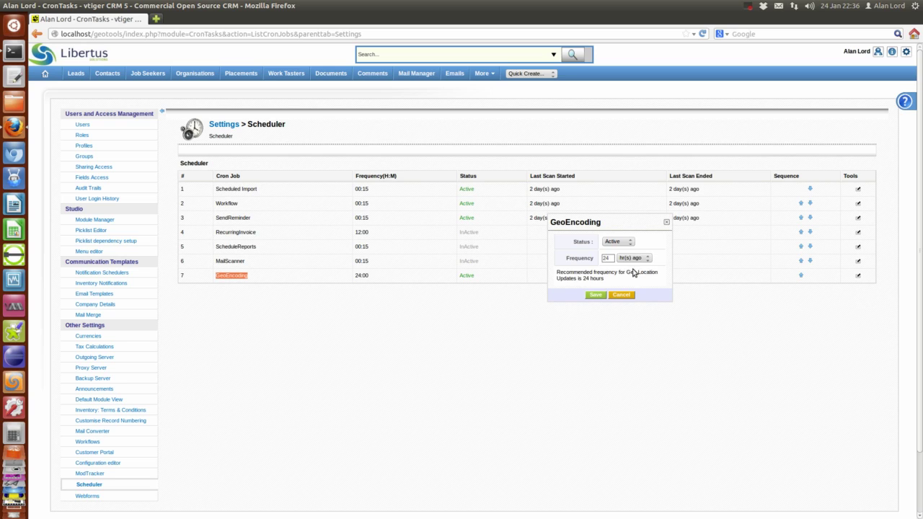
{"action": "left_click", "coordinate": [603, 278]}
{"action": "left_click_drag", "start_coordinate": [604, 278], "coordinate": [557, 273]}
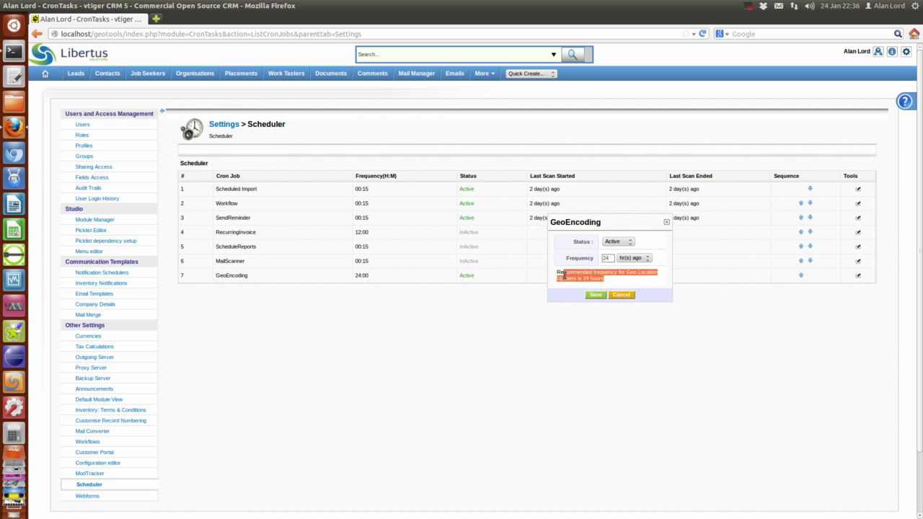
{"action": "left_click", "coordinate": [623, 294]}
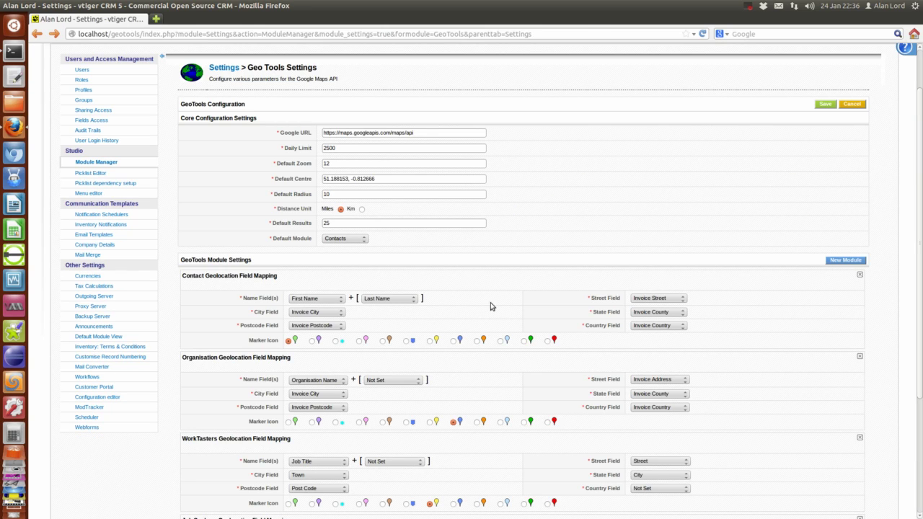
Scroll through the Geo Tools Settings to review all four module mappings
{"action": "scroll", "coordinate": [493, 298], "scroll_direction": "down", "scroll_amount": 1}
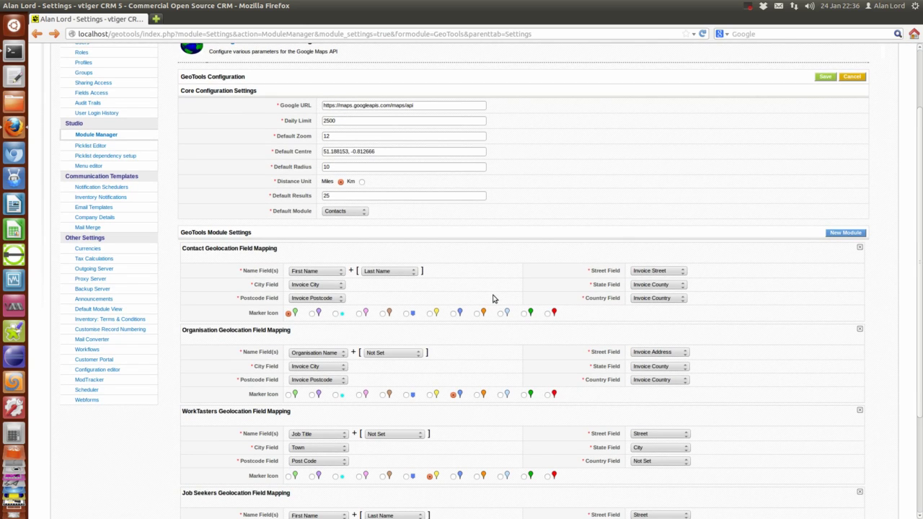
{"action": "scroll", "coordinate": [494, 298], "scroll_direction": "down", "scroll_amount": 1}
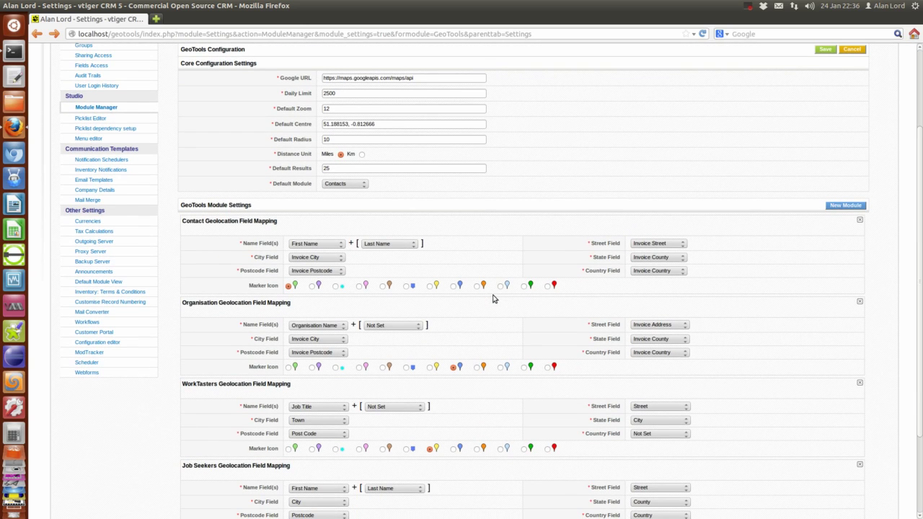
{"action": "scroll", "coordinate": [493, 298], "scroll_direction": "down", "scroll_amount": 1}
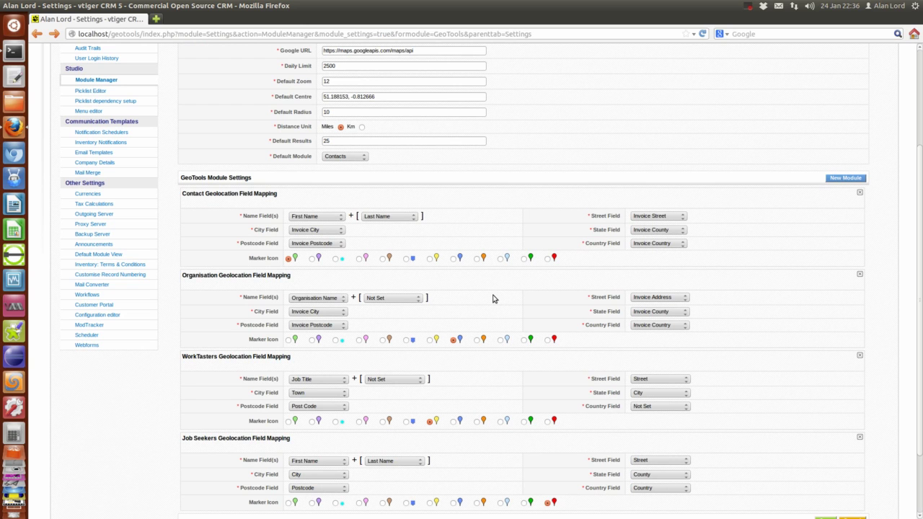
{"action": "scroll", "coordinate": [493, 298], "scroll_direction": "up", "scroll_amount": 1}
{"action": "scroll", "coordinate": [493, 297], "scroll_direction": "up", "scroll_amount": 1}
{"action": "scroll", "coordinate": [493, 298], "scroll_direction": "up", "scroll_amount": 1}
{"action": "scroll", "coordinate": [493, 297], "scroll_direction": "up", "scroll_amount": 2}
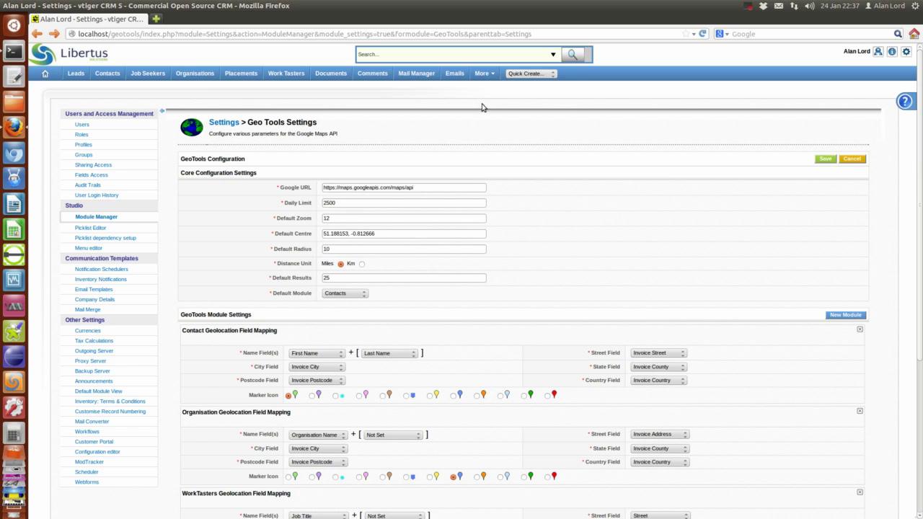
{"action": "mouse_move", "coordinate": [483, 74]}
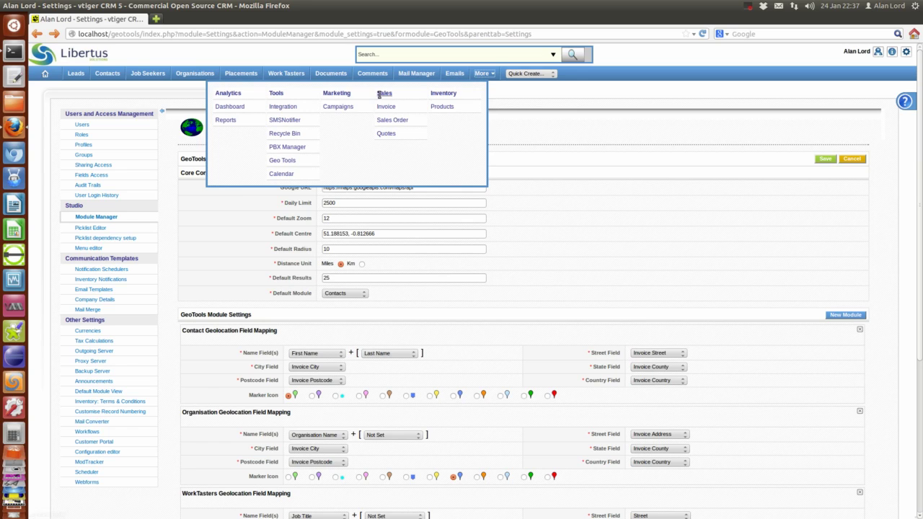
Open the GeoTools search page from the More menu's Tools list
{"action": "left_click", "coordinate": [283, 161]}
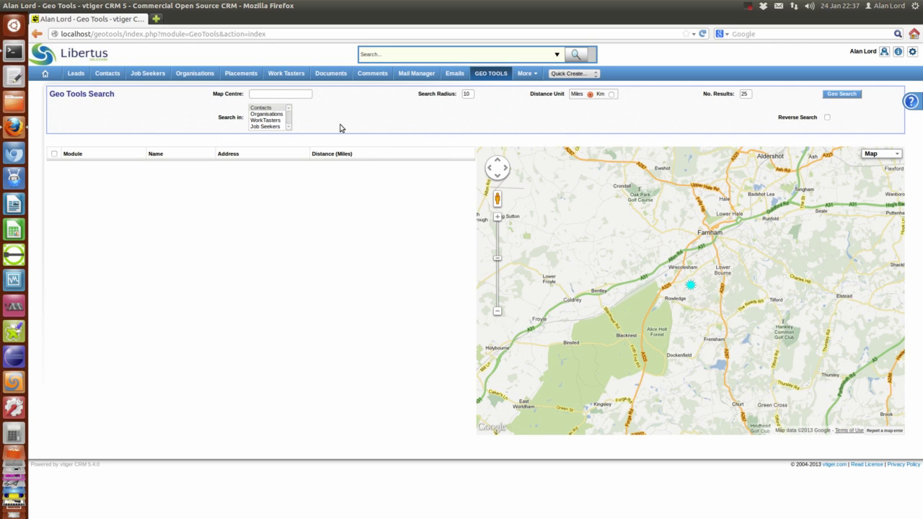
Run a Geo Search centred on postcode HR9 7BQ, limited to Contacts
{"action": "left_click", "coordinate": [277, 93]}
{"action": "type", "text": "HR("}
{"action": "type", "text": " 7BQ"}
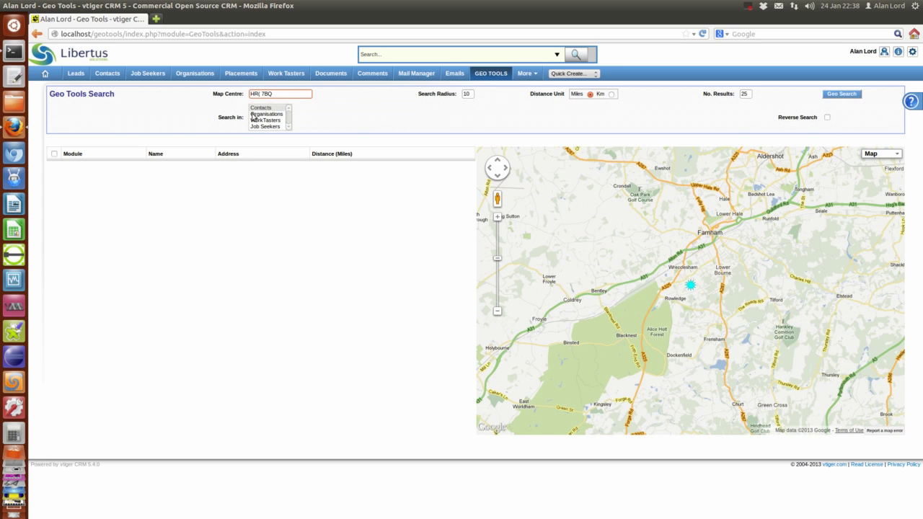
{"action": "left_click", "coordinate": [258, 94]}
{"action": "key", "text": "BackSpace"}
{"action": "key", "text": "BackSpace"}
{"action": "type", "text": "9"}
{"action": "left_click", "coordinate": [849, 96]}
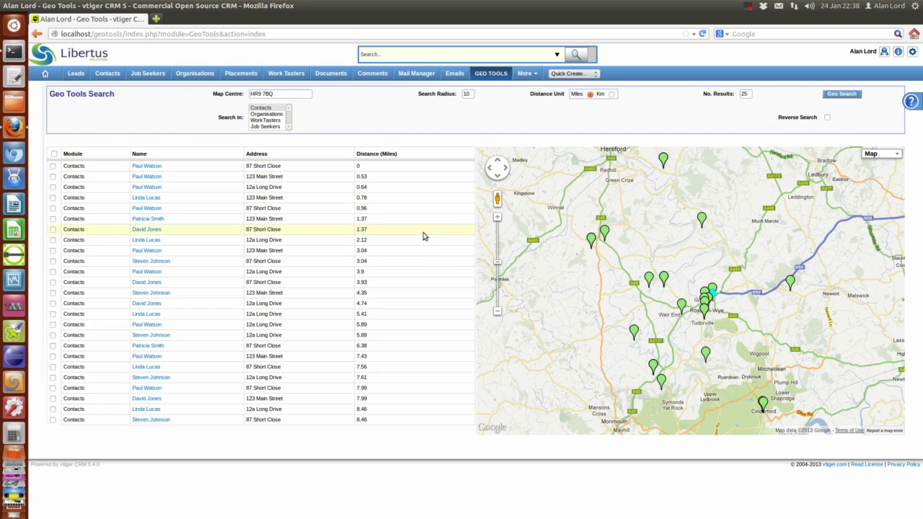
{"action": "left_click", "coordinate": [269, 110]}
Add Organisations to the HR9 7BQ search, rerun it, and zoom the map in and out
{"action": "left_click", "coordinate": [272, 114], "text": "ctrl"}
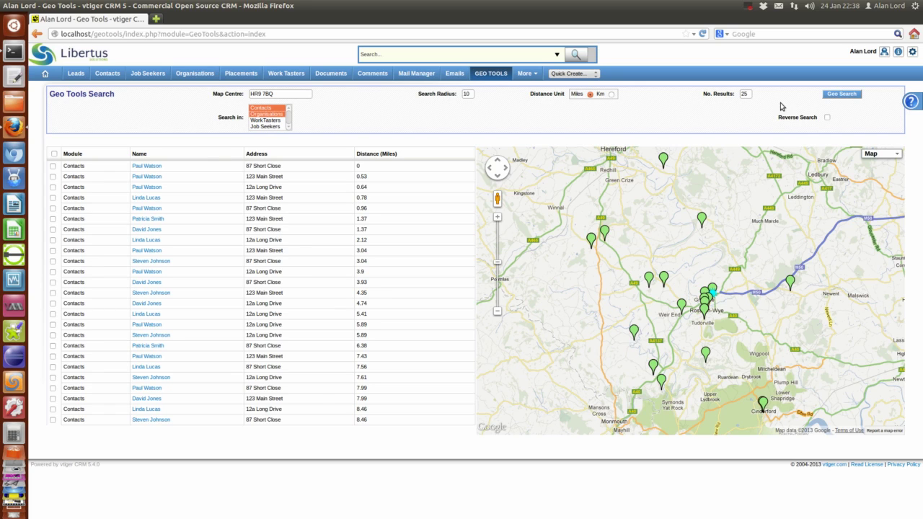
{"action": "left_click", "coordinate": [842, 98]}
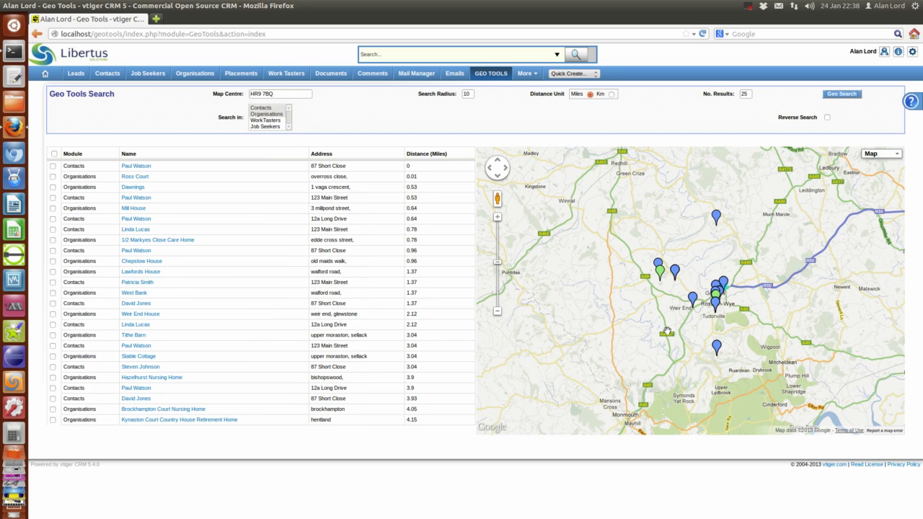
{"action": "scroll", "coordinate": [667, 330], "scroll_direction": "up", "scroll_amount": 1}
{"action": "scroll", "coordinate": [667, 331], "scroll_direction": "up", "scroll_amount": 1}
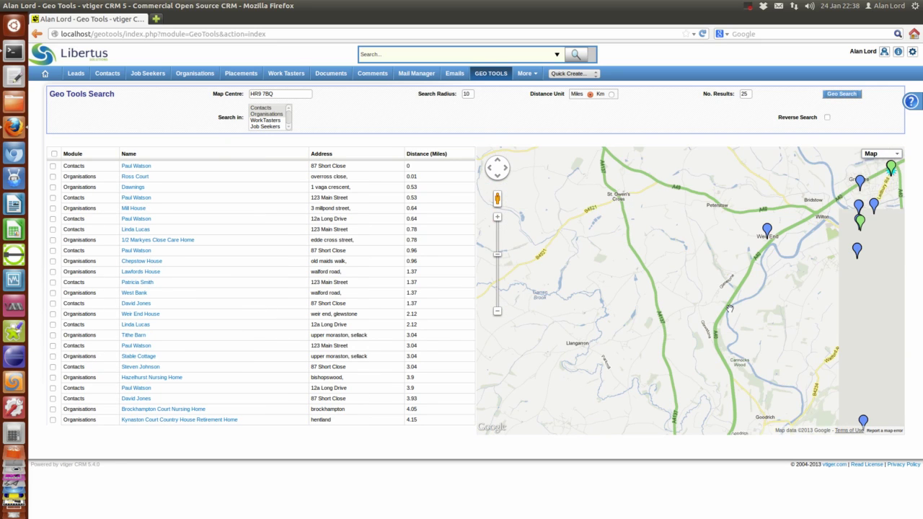
{"action": "scroll", "coordinate": [882, 269], "scroll_direction": "down", "scroll_amount": 1}
{"action": "scroll", "coordinate": [882, 269], "scroll_direction": "down", "scroll_amount": 1}
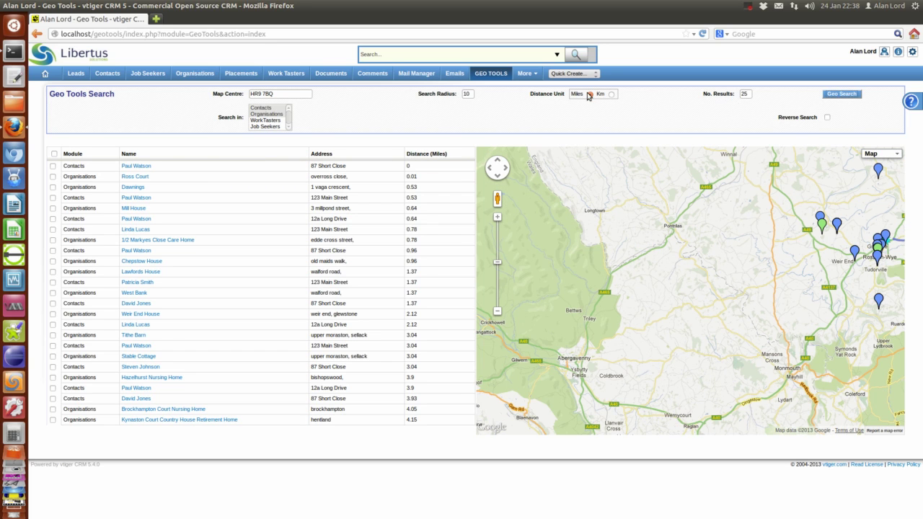
Rerun the HR9 7BQ search with a 50-result limit and 5-mile radius
{"action": "left_click_drag", "start_coordinate": [750, 93], "coordinate": [728, 93]}
{"action": "type", "text": "50"}
{"action": "left_click", "coordinate": [842, 95]}
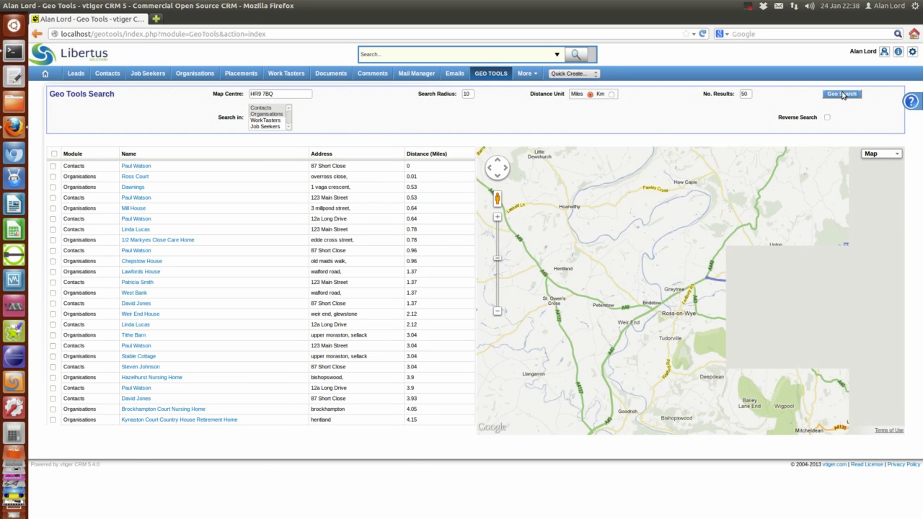
{"action": "left_click", "coordinate": [464, 95]}
{"action": "type", "text": "5"}
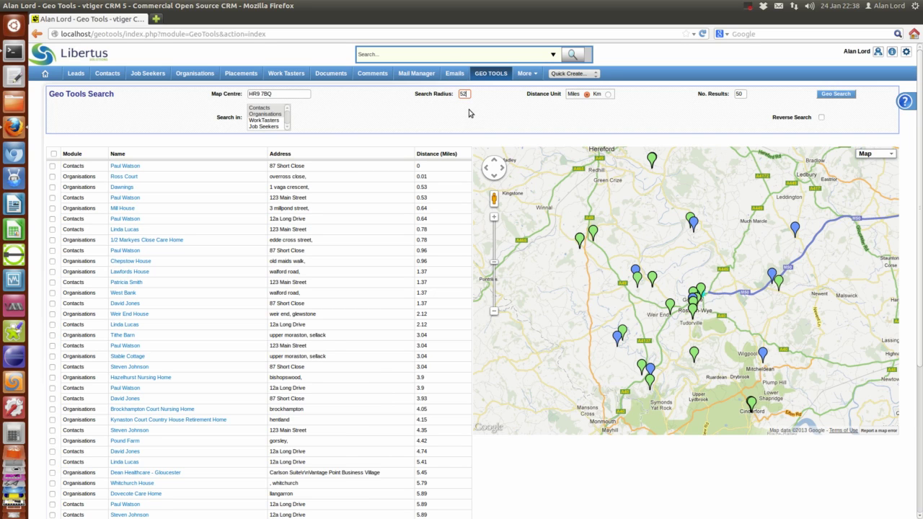
{"action": "left_click", "coordinate": [829, 95]}
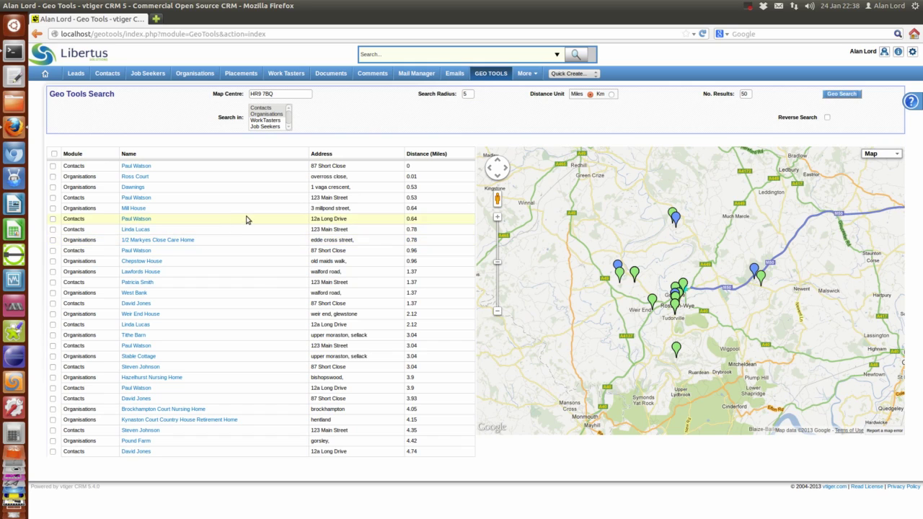
{"action": "left_click", "coordinate": [252, 222]}
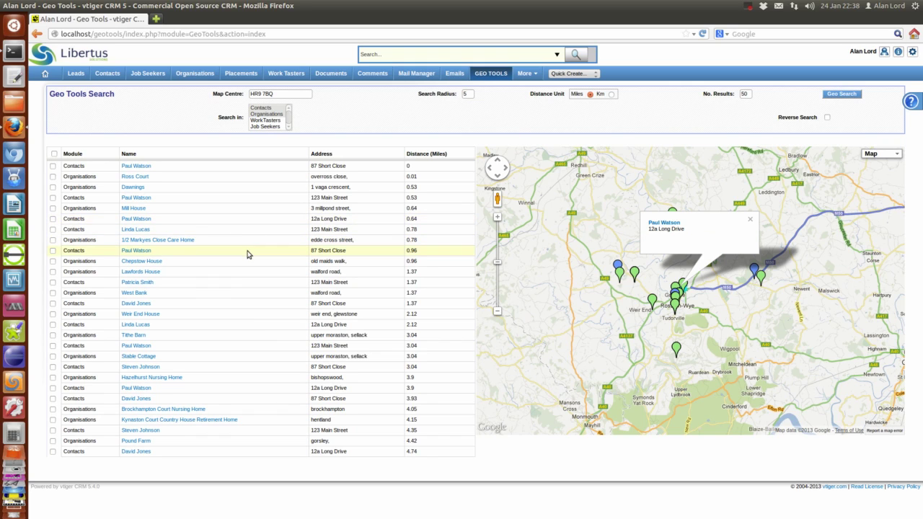
{"action": "left_click", "coordinate": [248, 251]}
{"action": "left_click", "coordinate": [258, 325]}
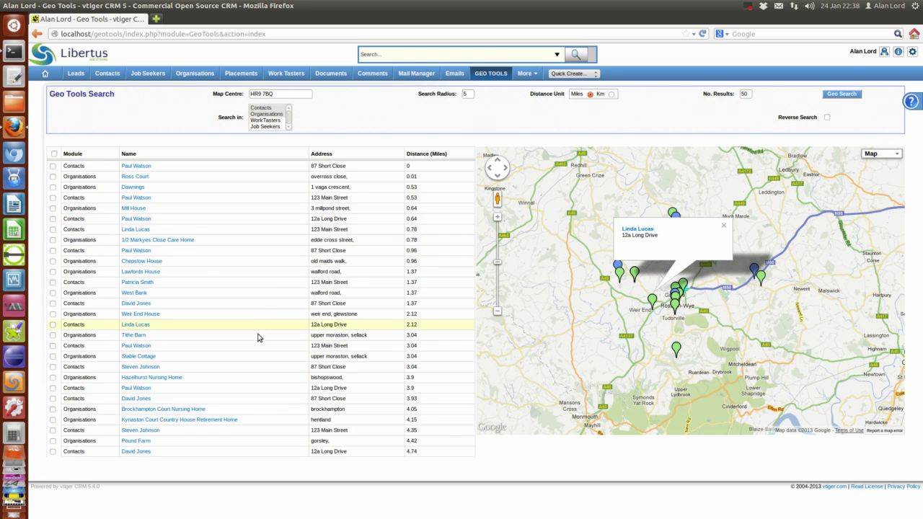
{"action": "left_click", "coordinate": [258, 377]}
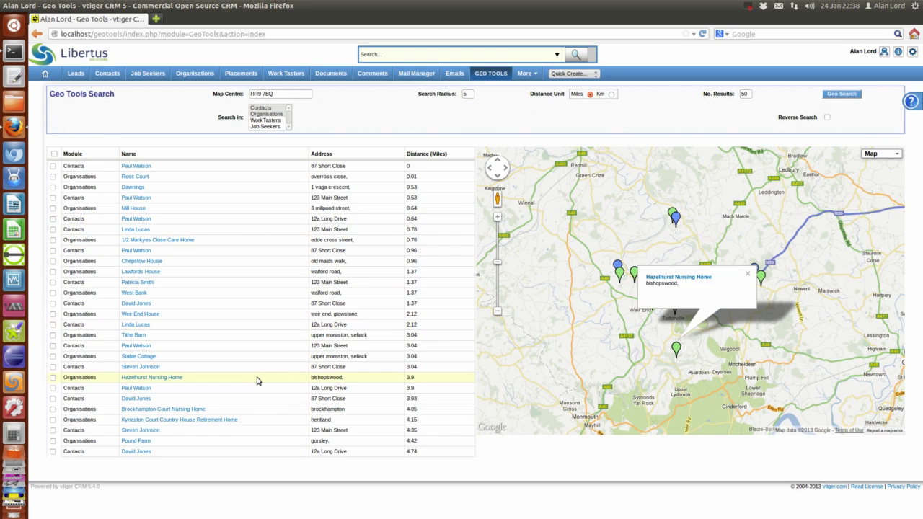
{"action": "left_click", "coordinate": [677, 218]}
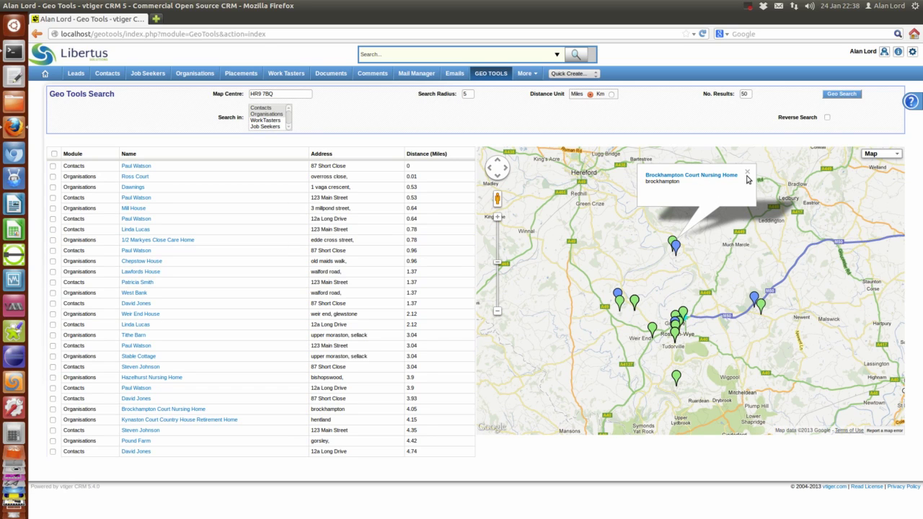
{"action": "left_click", "coordinate": [747, 172]}
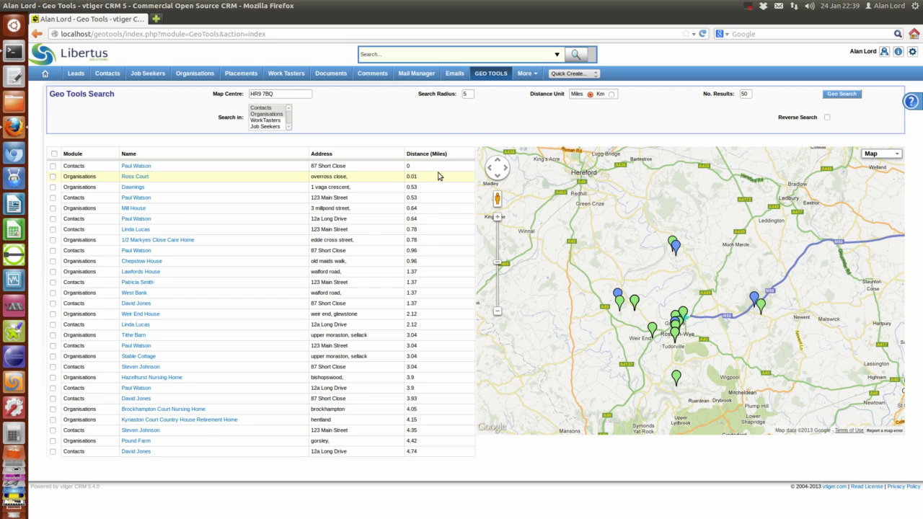
Include Job Seekers in the HR9 7BQ search, rerun it, then view Work Tasters
{"action": "left_click", "coordinate": [271, 129], "text": "ctrl"}
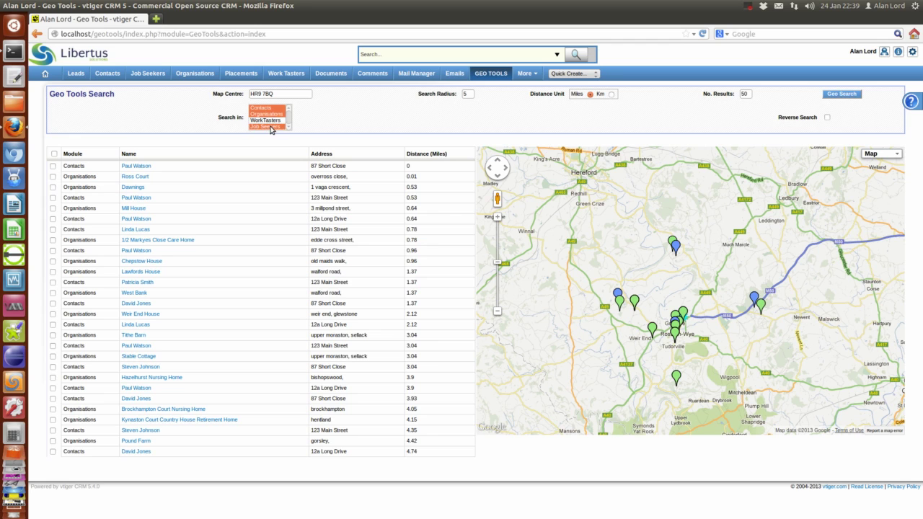
{"action": "left_click", "coordinate": [846, 97]}
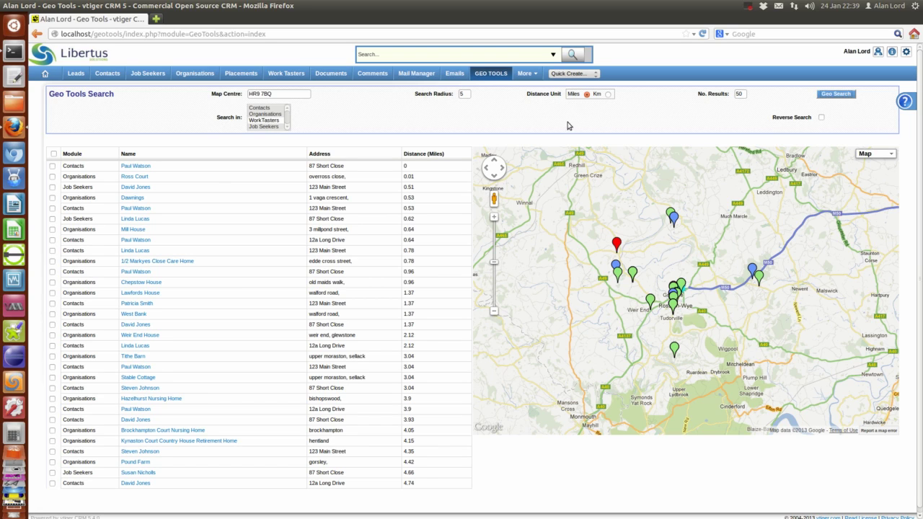
{"action": "left_click", "coordinate": [290, 75]}
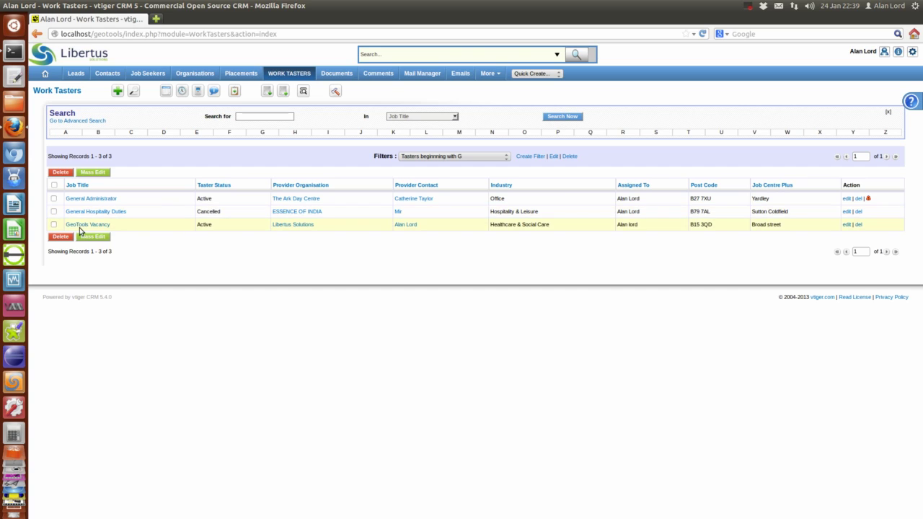
Start a radius search from the GeoTools Vacancy work taster record at postcode B15 3QD
{"action": "left_click", "coordinate": [81, 225]}
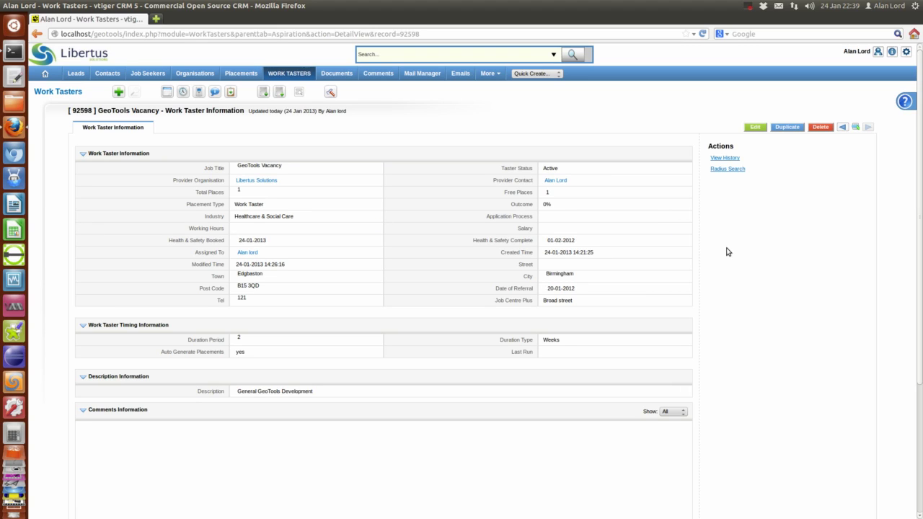
{"action": "left_click", "coordinate": [728, 170]}
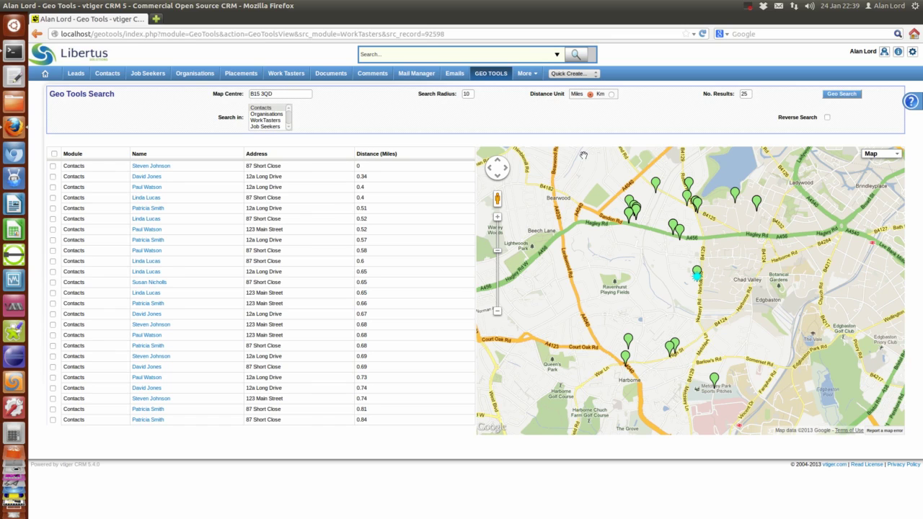
{"action": "left_click", "coordinate": [264, 127], "text": "ctrl"}
{"action": "left_click", "coordinate": [851, 98]}
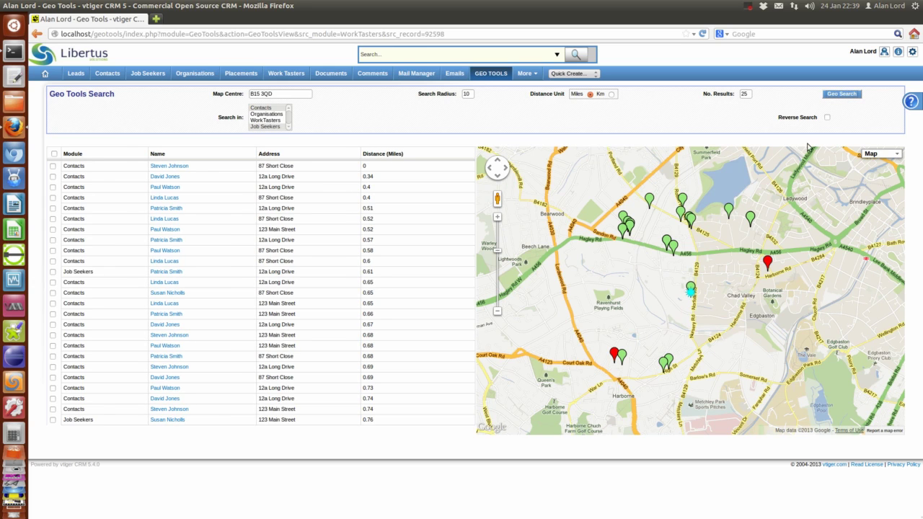
{"action": "left_click", "coordinate": [325, 275]}
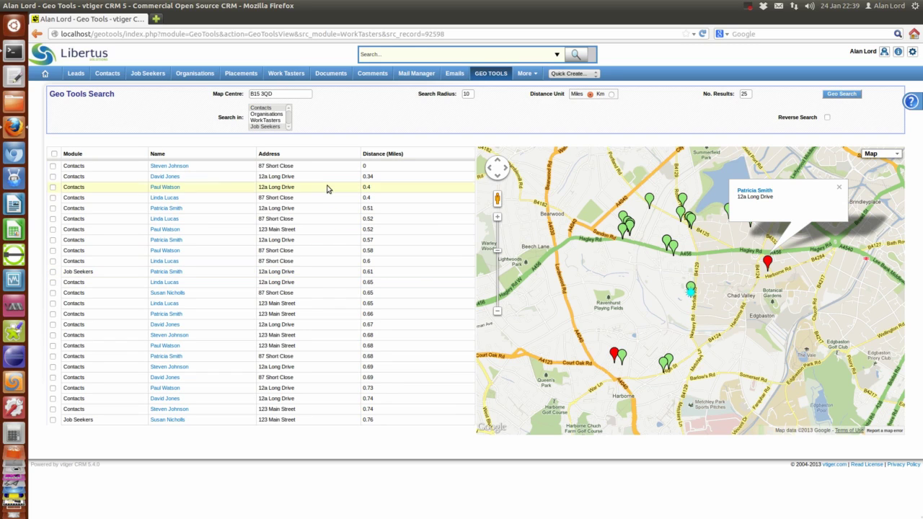
{"action": "left_click", "coordinate": [325, 181]}
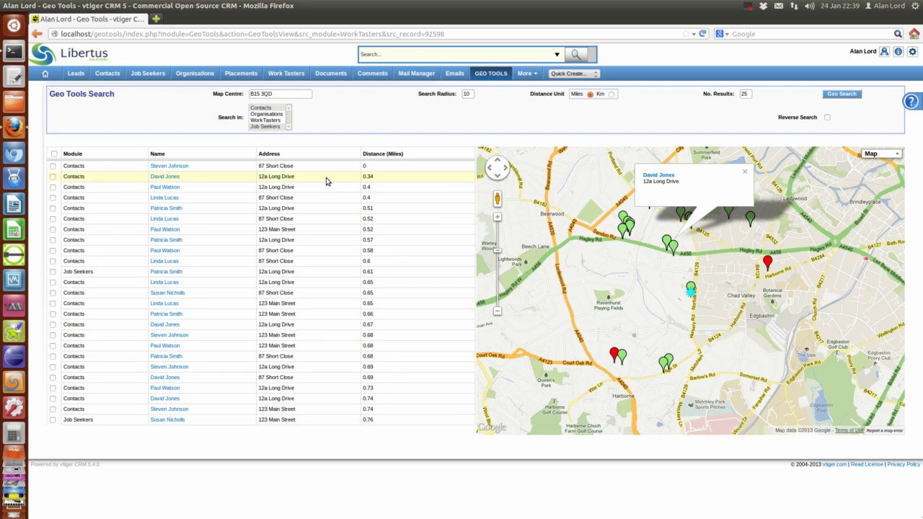
{"action": "left_click", "coordinate": [323, 225]}
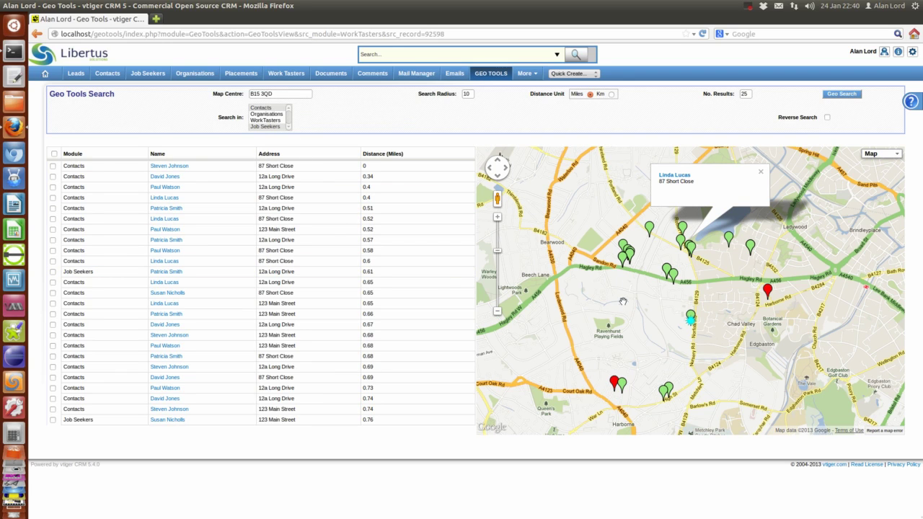
{"action": "left_click", "coordinate": [760, 172]}
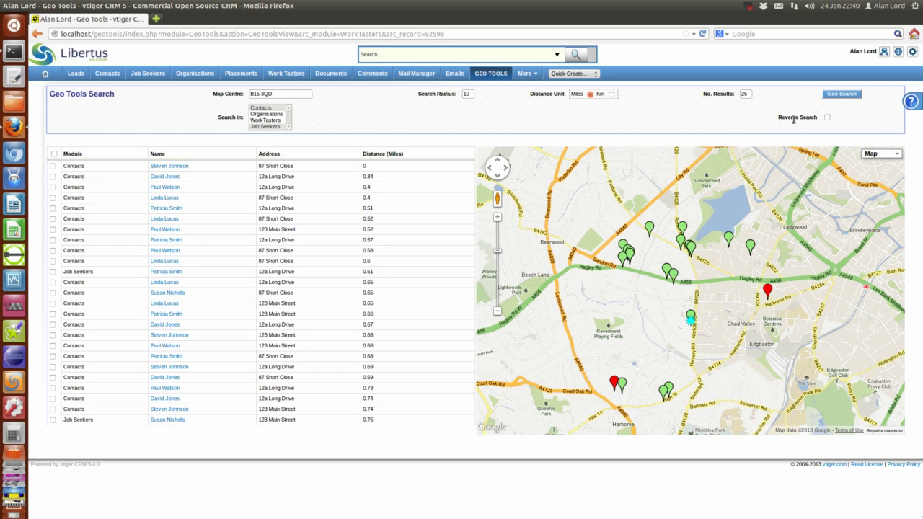
{"action": "mouse_move", "coordinate": [827, 118]}
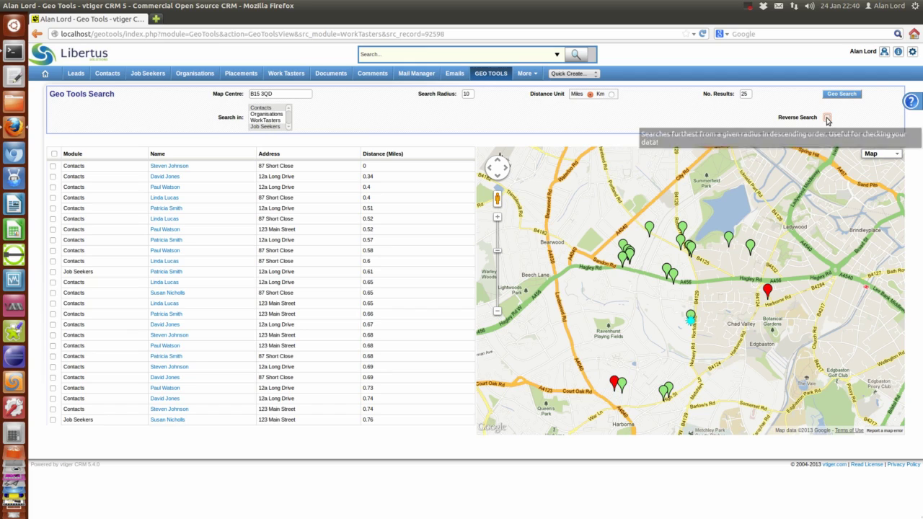
Run a Reverse Search over Contacts, Organisations and Job Seekers, listing the farthest first
{"action": "left_click", "coordinate": [827, 117]}
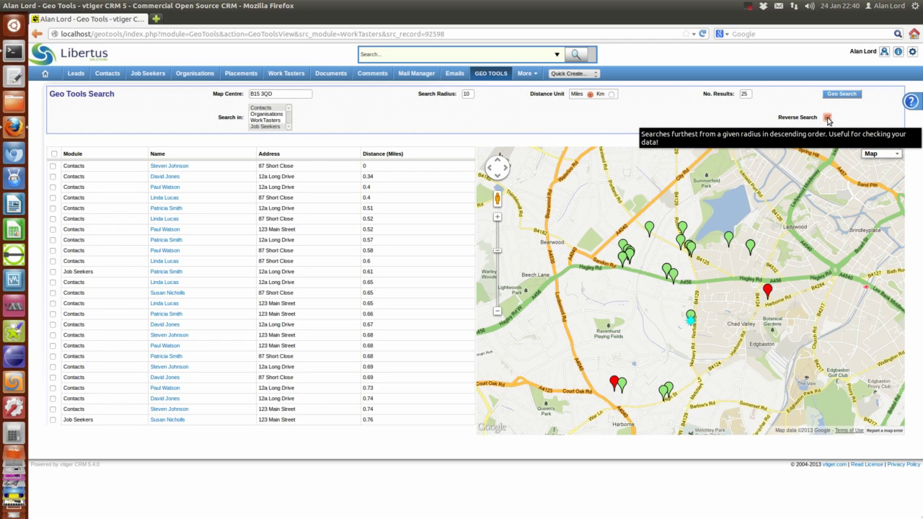
{"action": "left_click", "coordinate": [266, 114]}
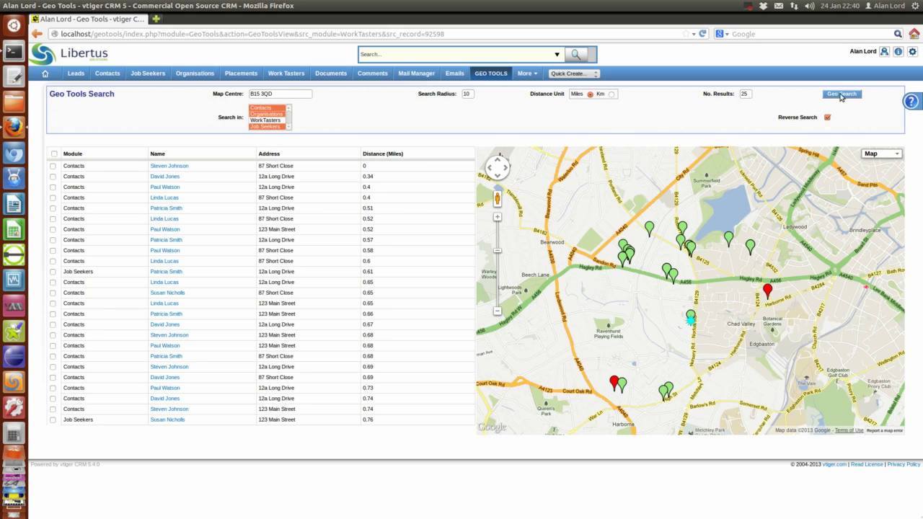
{"action": "left_click", "coordinate": [843, 94]}
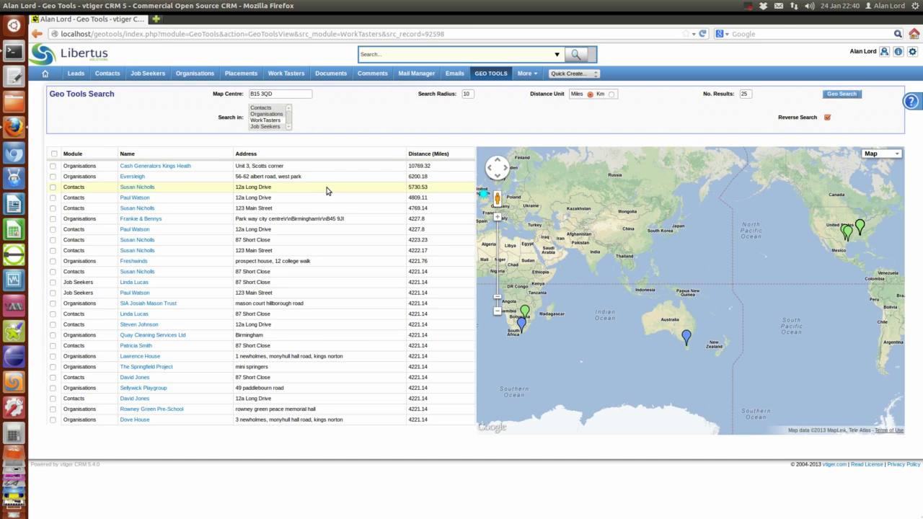
{"action": "left_click", "coordinate": [377, 168]}
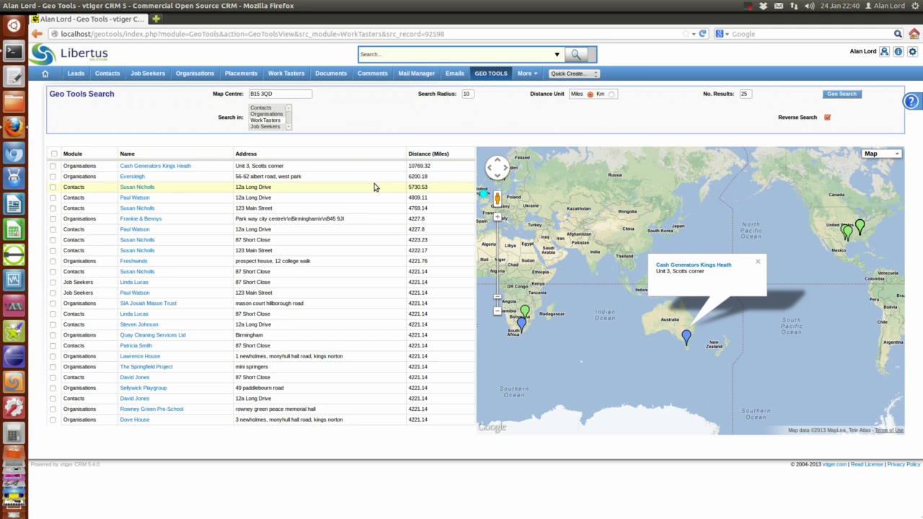
{"action": "left_click", "coordinate": [521, 328]}
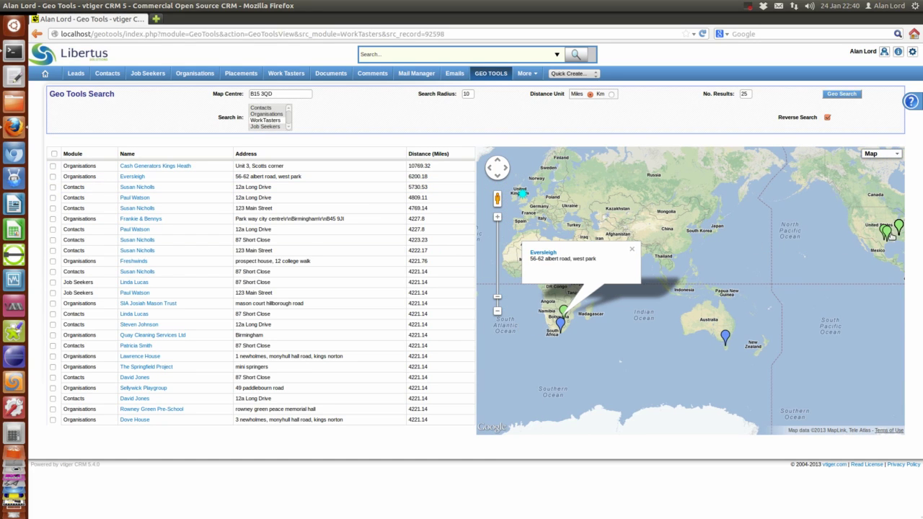
{"action": "left_click", "coordinate": [892, 230]}
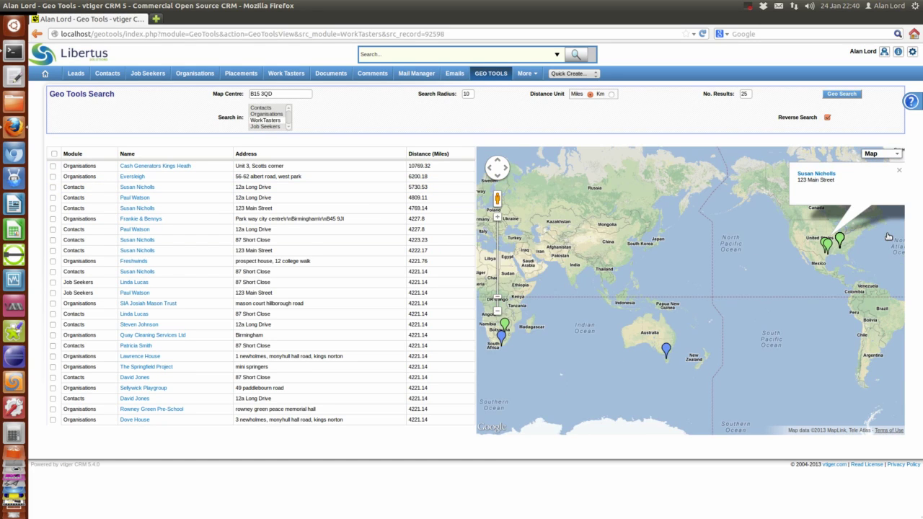
{"action": "left_click", "coordinate": [661, 352]}
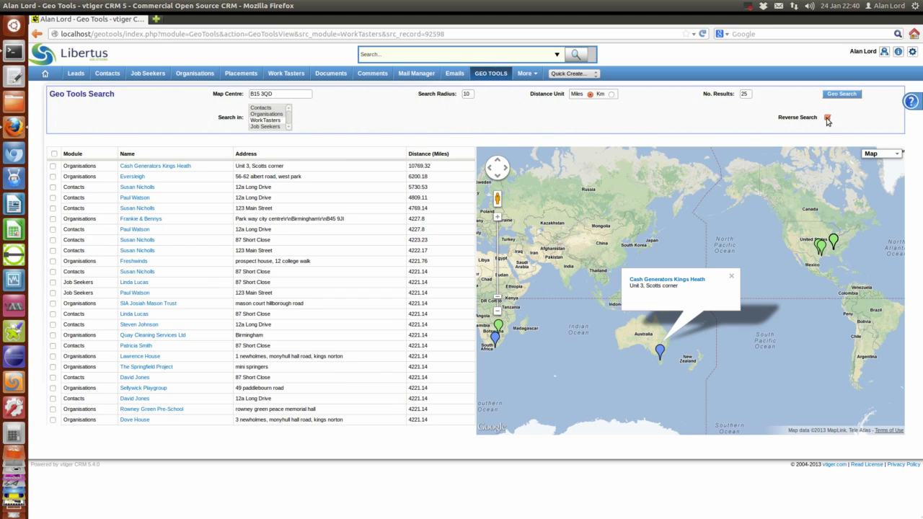
{"action": "left_click", "coordinate": [827, 118]}
{"action": "left_click", "coordinate": [840, 94]}
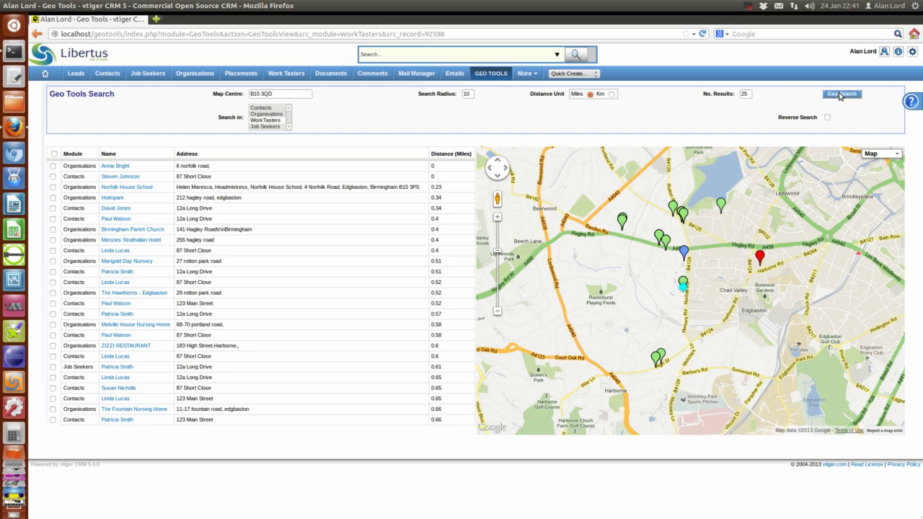
Run the B15 3QD Geo Search with only Organisations, then with only Contacts selected
{"action": "left_click", "coordinate": [274, 114]}
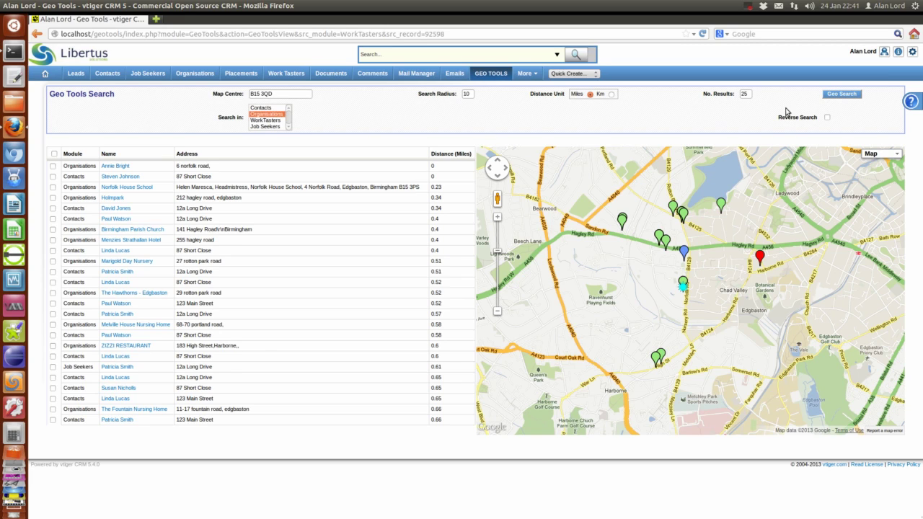
{"action": "left_click", "coordinate": [834, 96]}
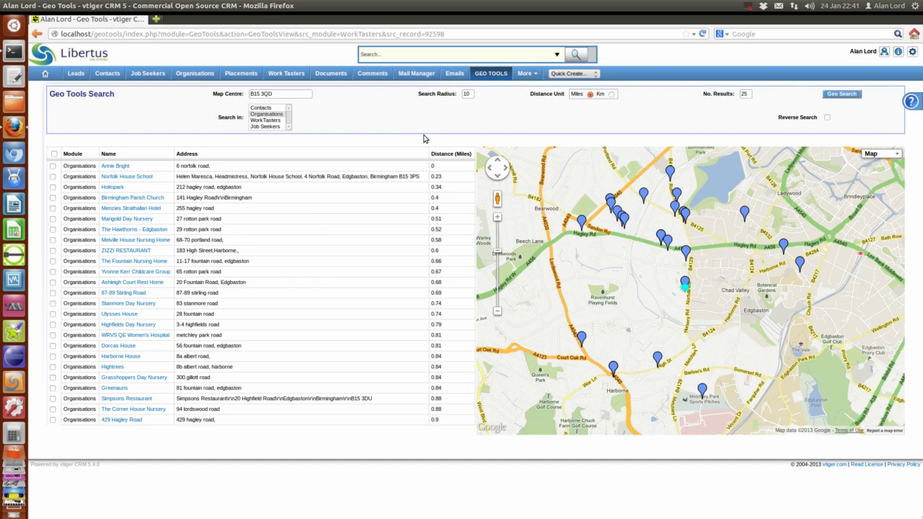
{"action": "left_click", "coordinate": [269, 108]}
{"action": "left_click", "coordinate": [848, 96]}
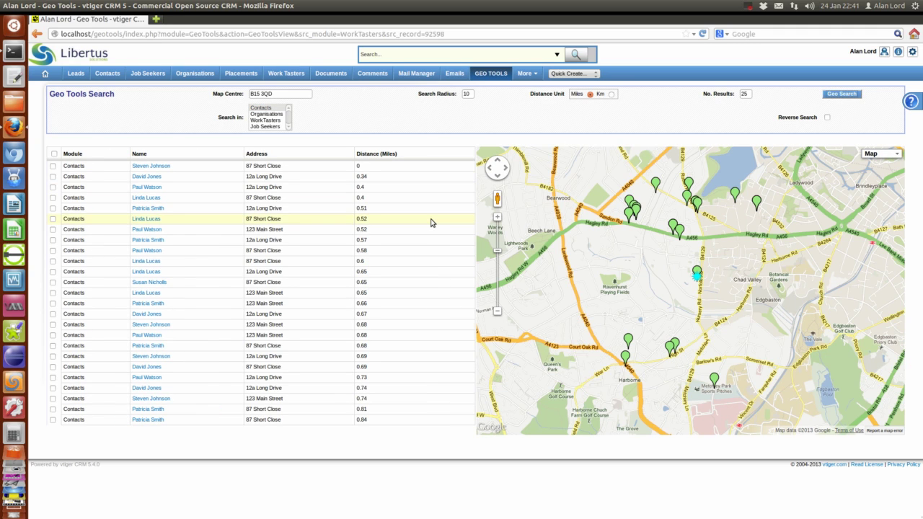
{"action": "left_click", "coordinate": [421, 368]}
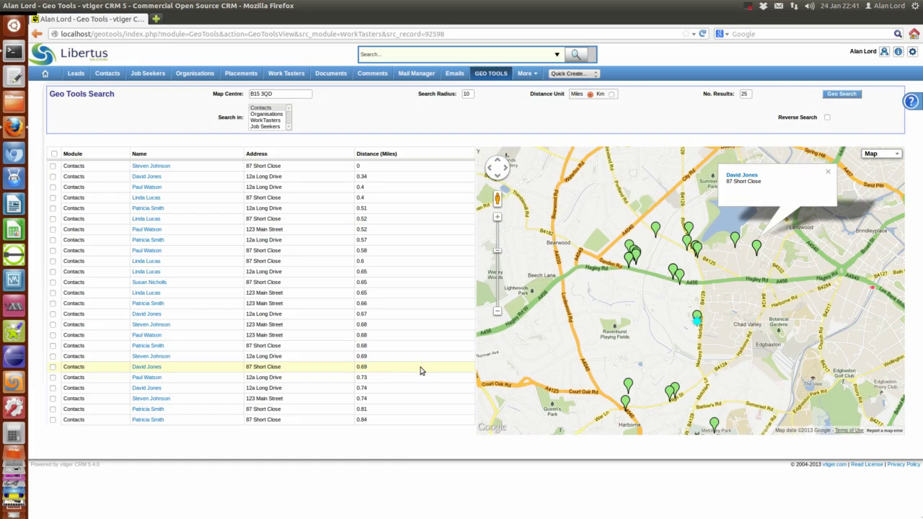